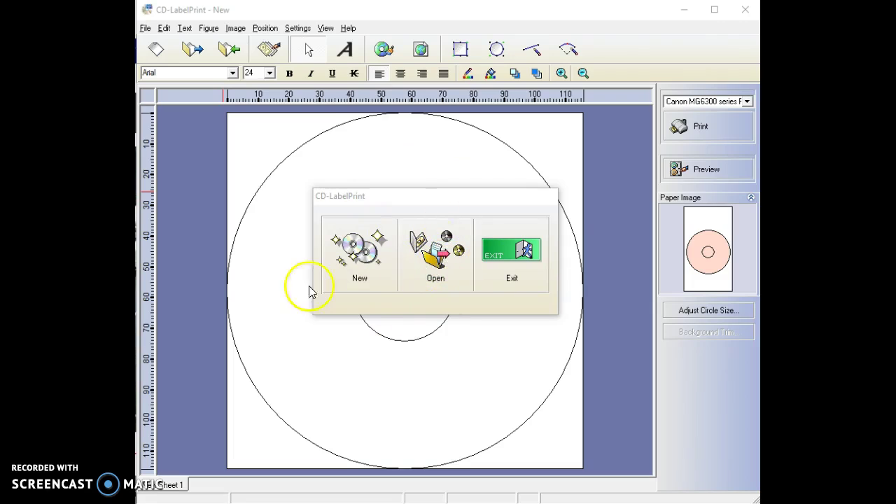
# Start a new blank disc label from the startup dialog
pyautogui.click(364, 258)
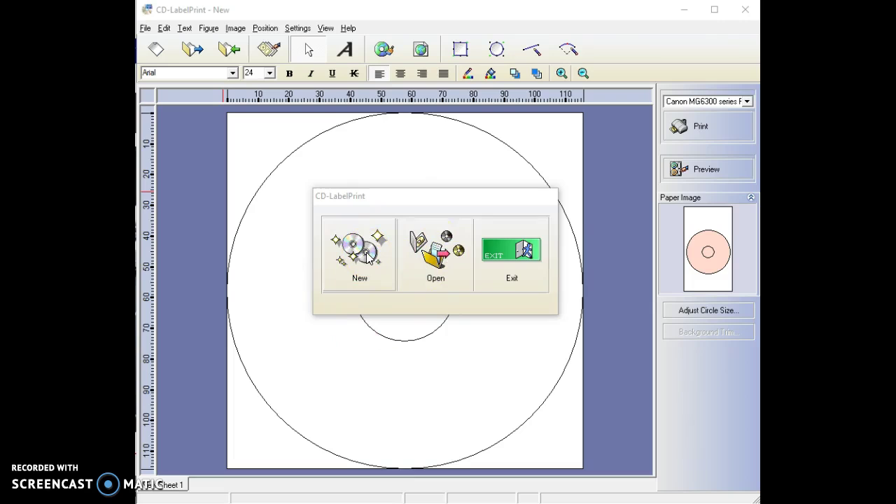
# Add a 'Test Test' text object and move it up near the disc's top edge
pyautogui.click(366, 258)
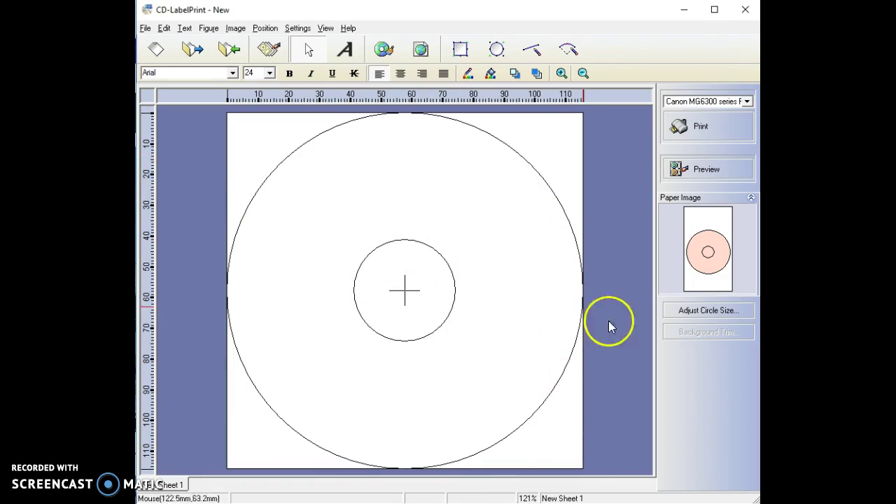
pyautogui.click(353, 55)
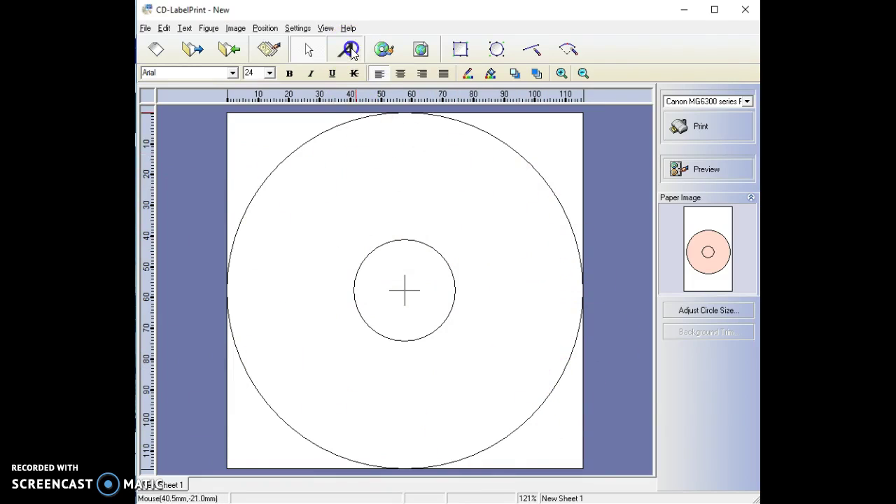
pyautogui.write('Test Test')
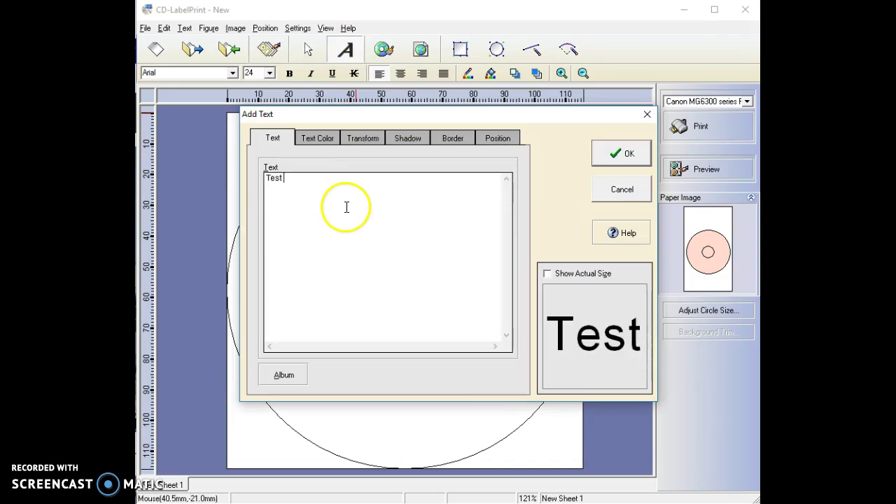
pyautogui.click(616, 157)
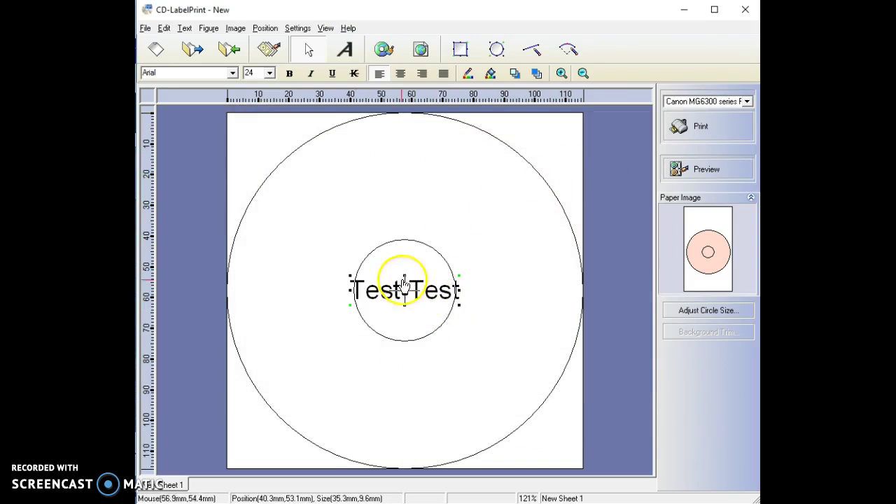
pyautogui.moveTo(441, 295); pyautogui.dragTo(439, 166)
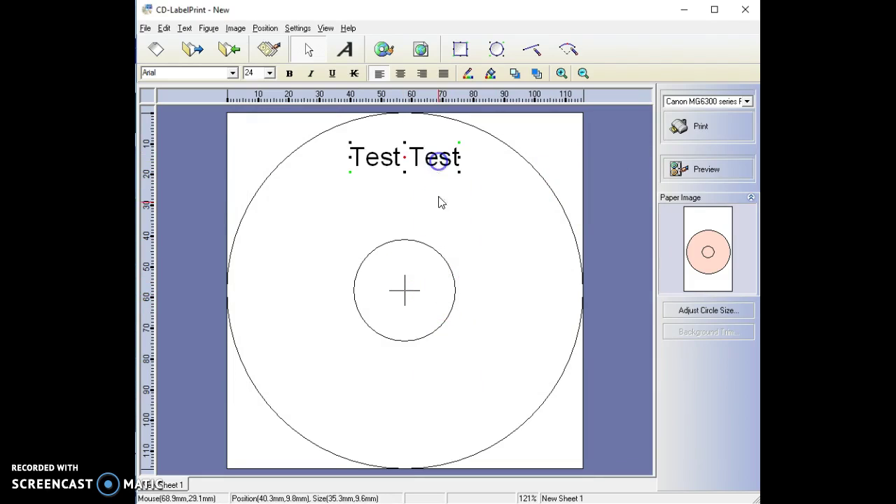
# Set the text to Bookman Old Style, size 20, bold
pyautogui.click(231, 73)
pyautogui.click(202, 157)
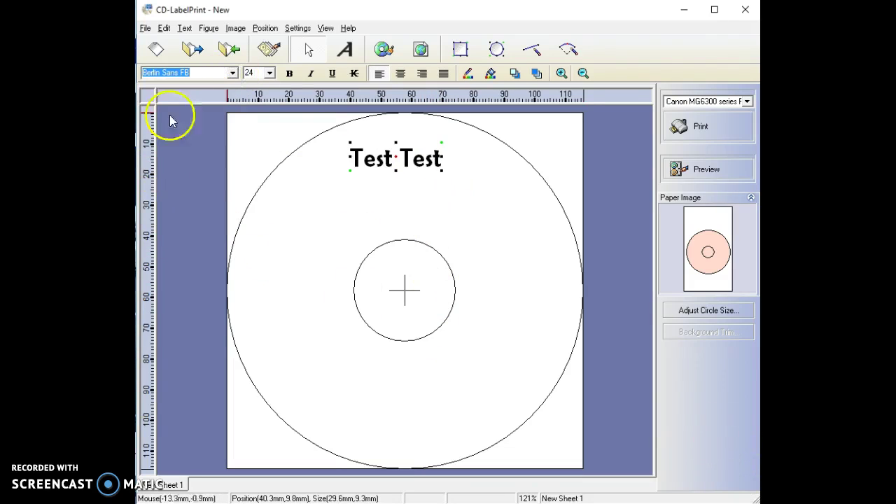
pyautogui.click(233, 72)
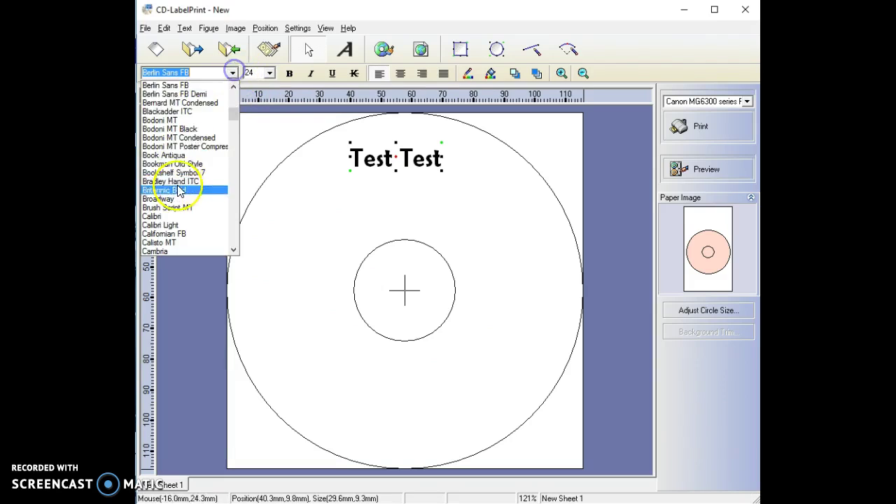
pyautogui.click(185, 164)
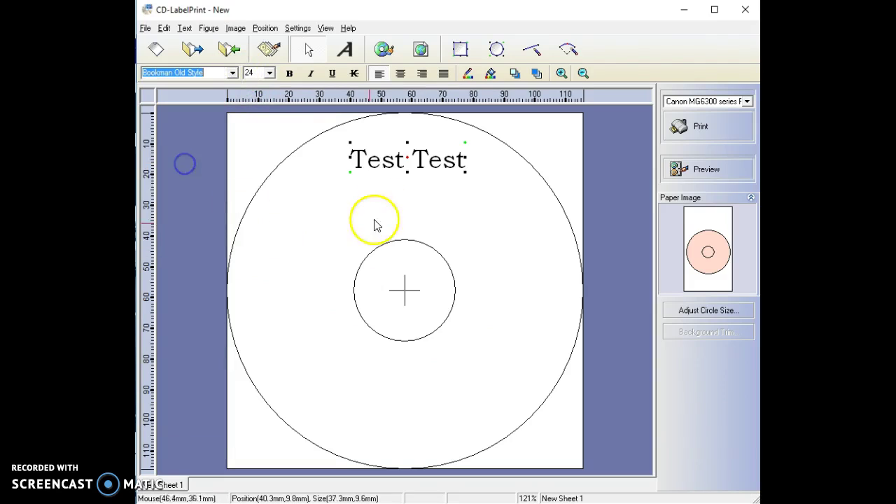
pyautogui.click(268, 73)
pyautogui.click(251, 173)
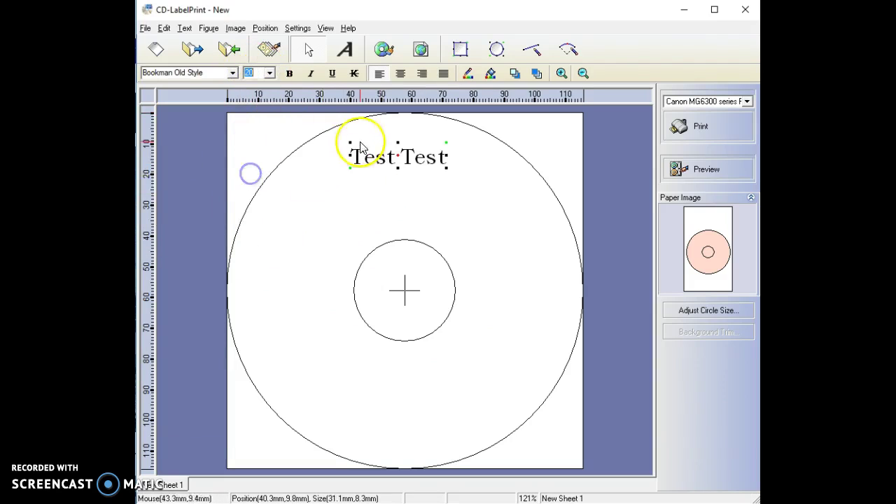
pyautogui.click(288, 73)
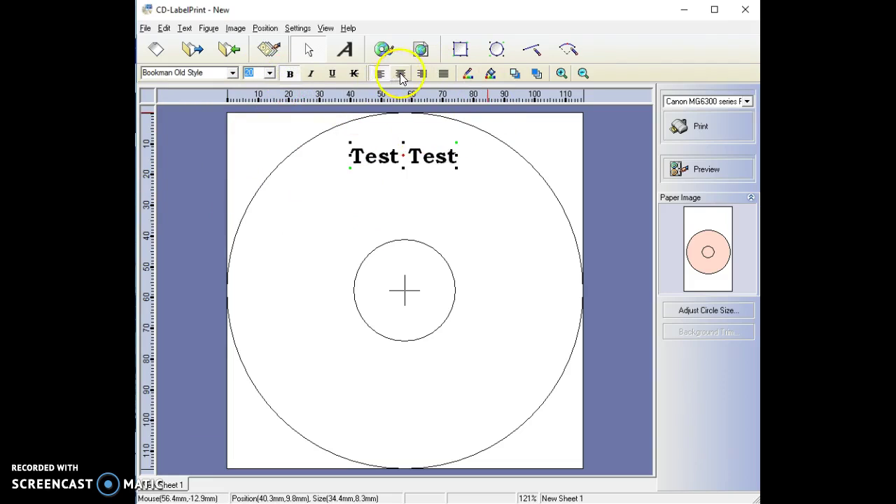
# Try right and then left text alignment, and view the colour choices without changing the colour
pyautogui.click(423, 75)
pyautogui.click(379, 74)
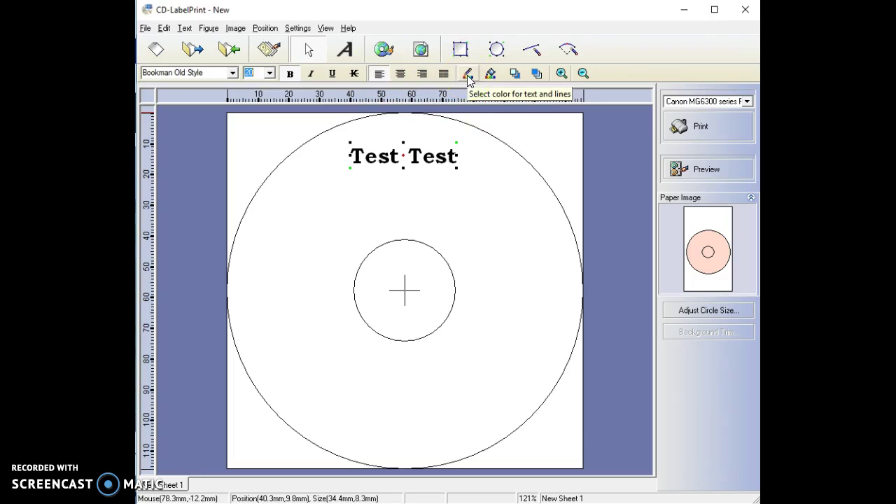
pyautogui.click(467, 74)
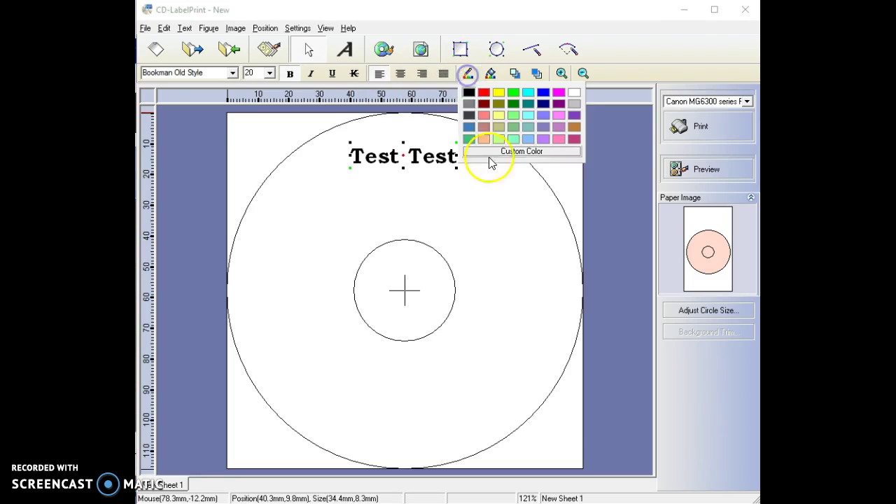
pyautogui.click(648, 63)
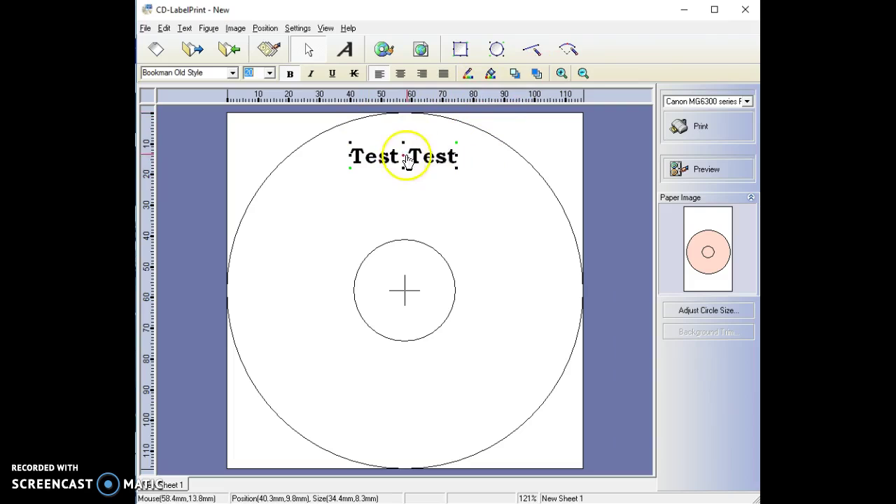
# Bend 'Test Test' into arc text, move it to the top, widen the arc and nudge it lower
pyautogui.moveTo(456, 144); pyautogui.dragTo(394, 221)
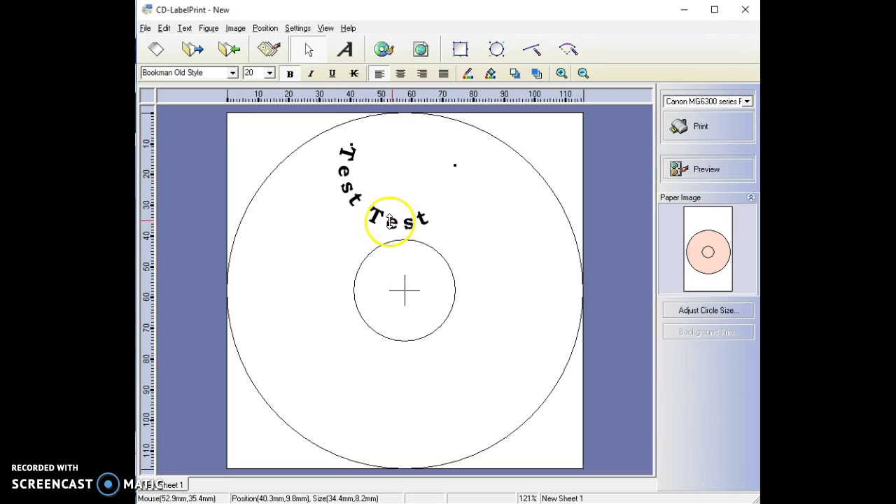
pyautogui.click(392, 211)
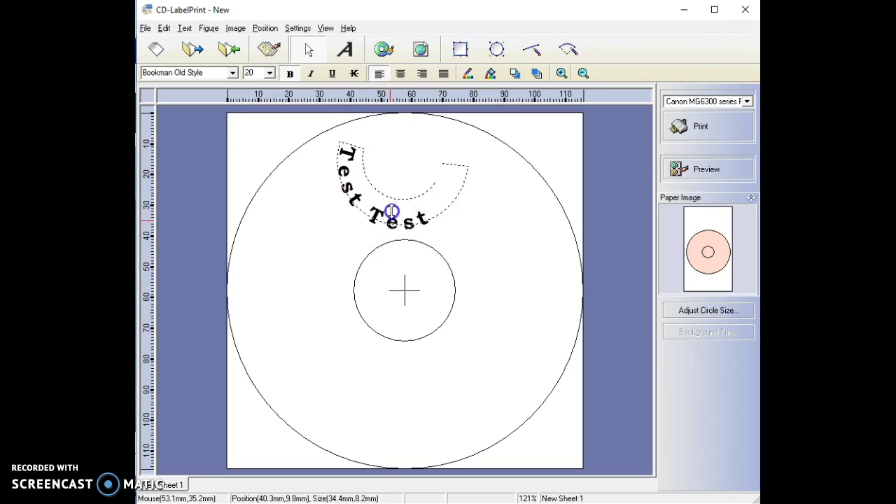
pyautogui.moveTo(392, 212); pyautogui.dragTo(408, 133)
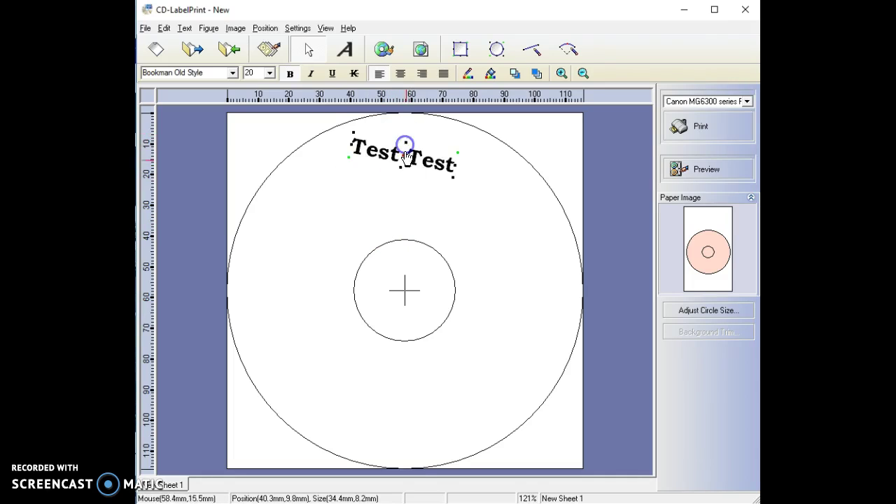
pyautogui.moveTo(409, 154); pyautogui.dragTo(478, 174)
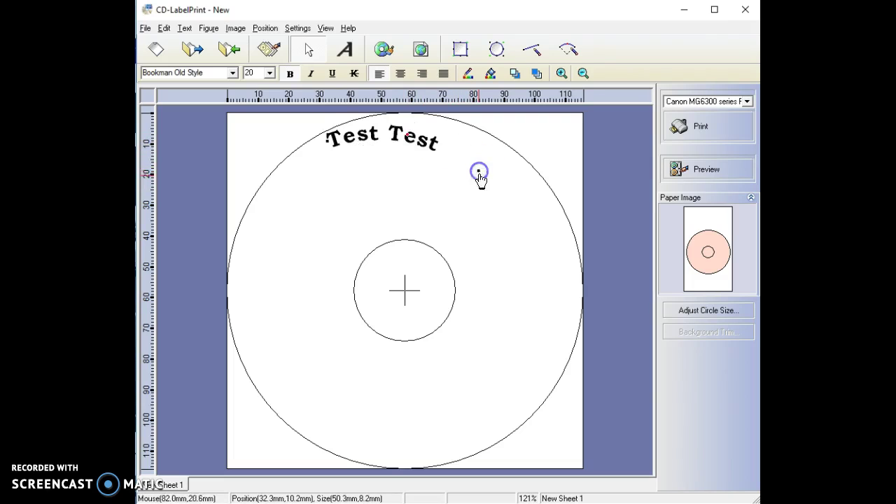
pyautogui.click(419, 144)
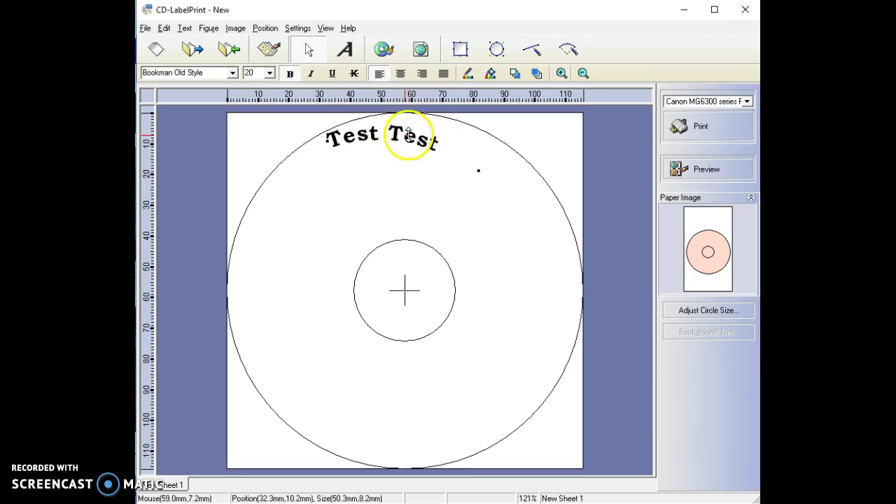
pyautogui.moveTo(410, 142); pyautogui.dragTo(397, 166)
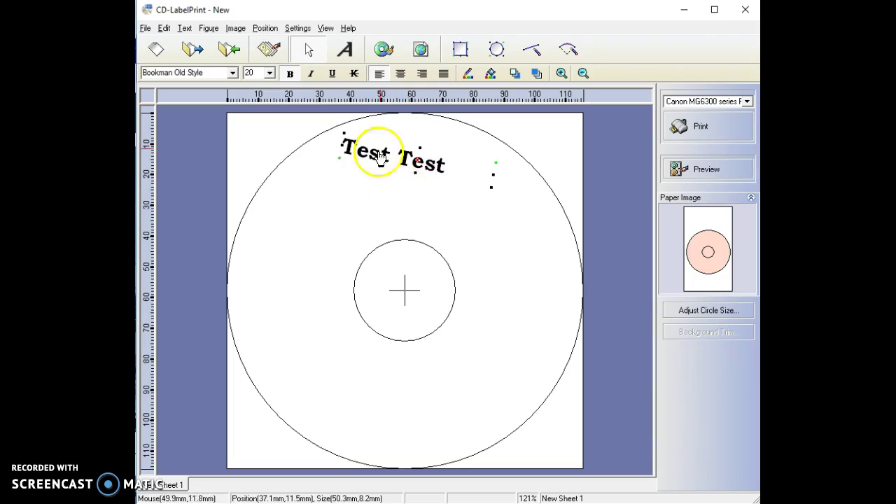
# Open the Test Test text settings and try the Text Art shapes, leaving Text Art off
pyautogui.click(383, 53)
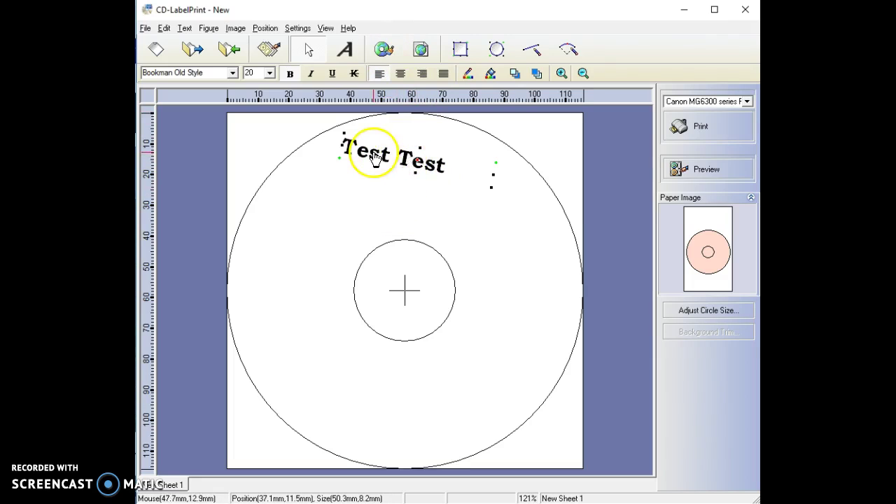
pyautogui.doubleClick(380, 159)
pyautogui.click(620, 187)
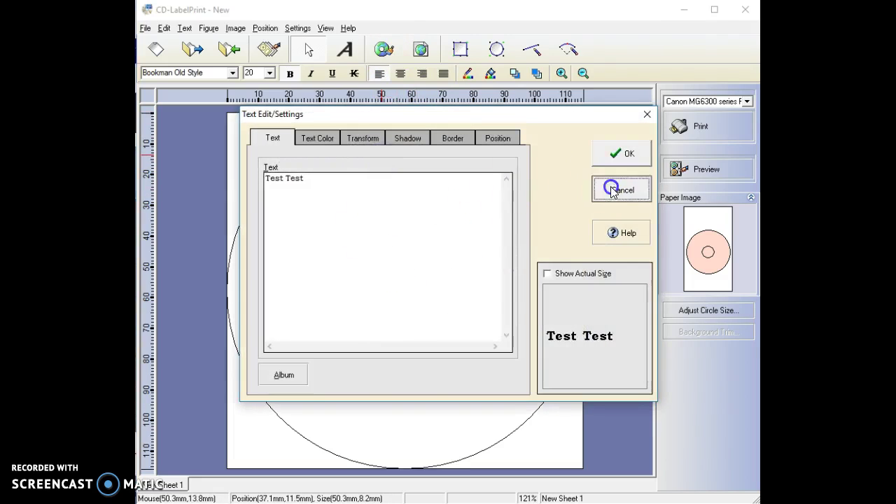
pyautogui.doubleClick(384, 149)
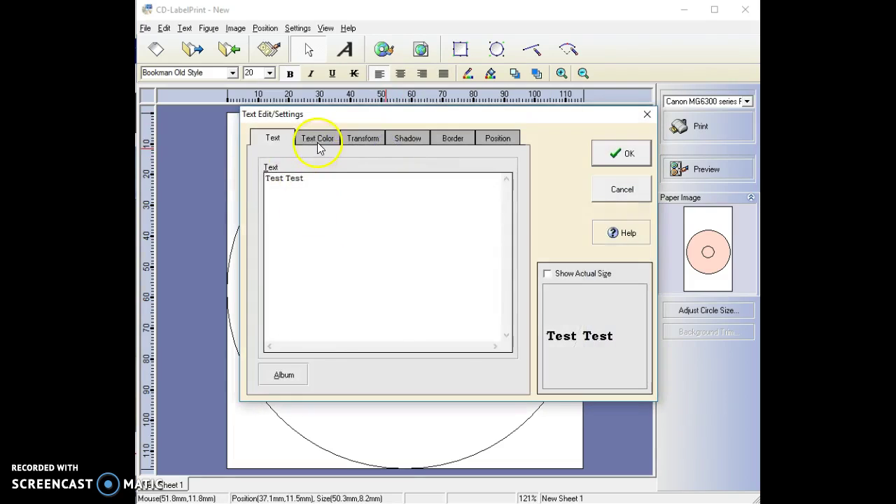
pyautogui.click(318, 140)
pyautogui.click(353, 140)
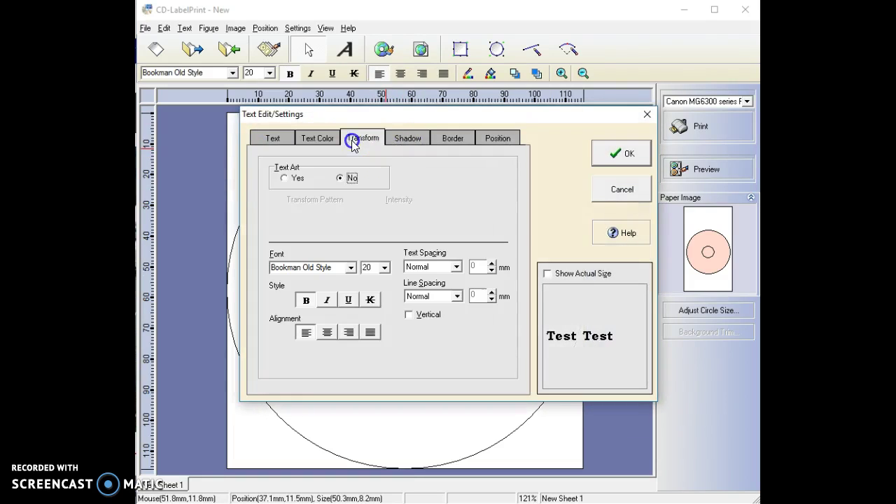
pyautogui.click(291, 177)
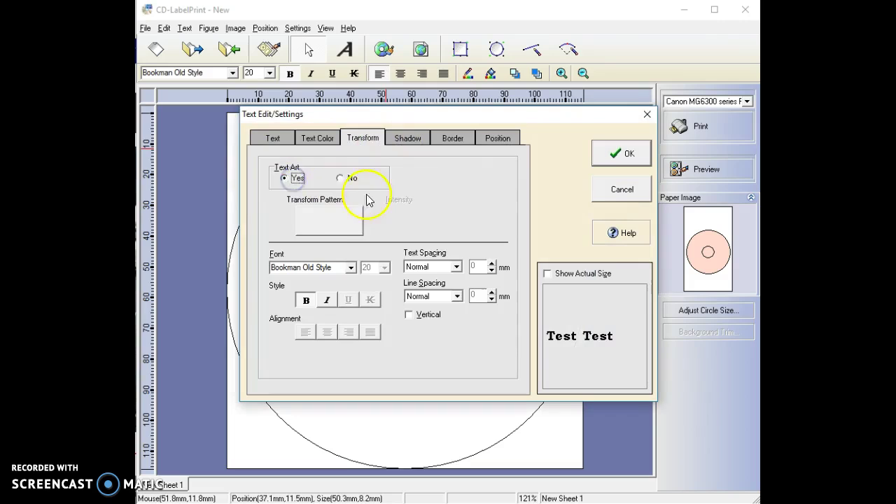
pyautogui.click(326, 224)
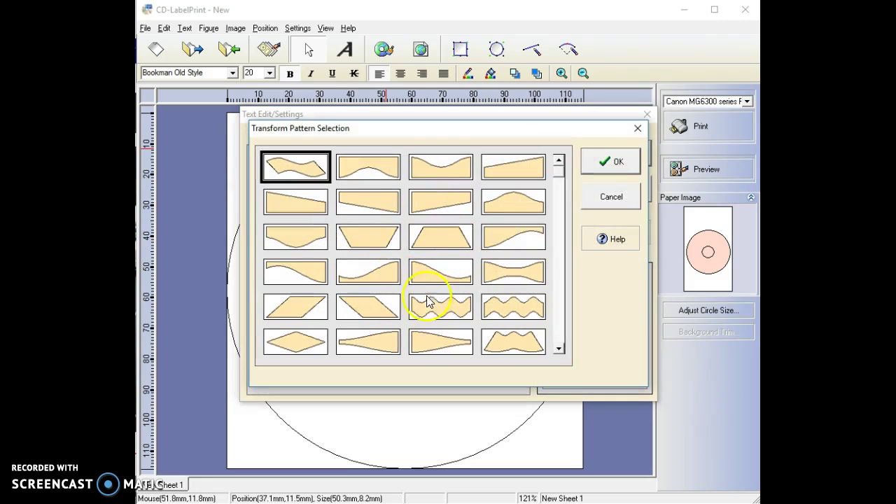
pyautogui.click(614, 196)
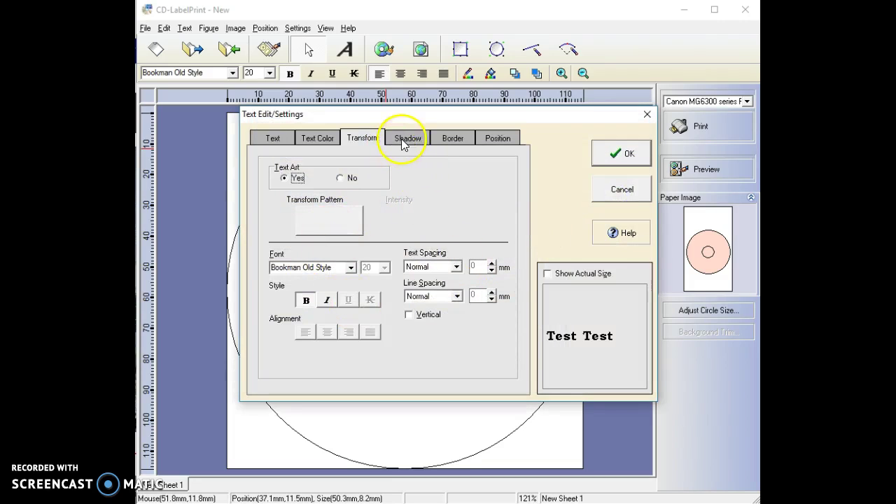
pyautogui.click(342, 178)
# Set the text to no shadow and a 0.1 mm border, then apply the settings
pyautogui.click(408, 144)
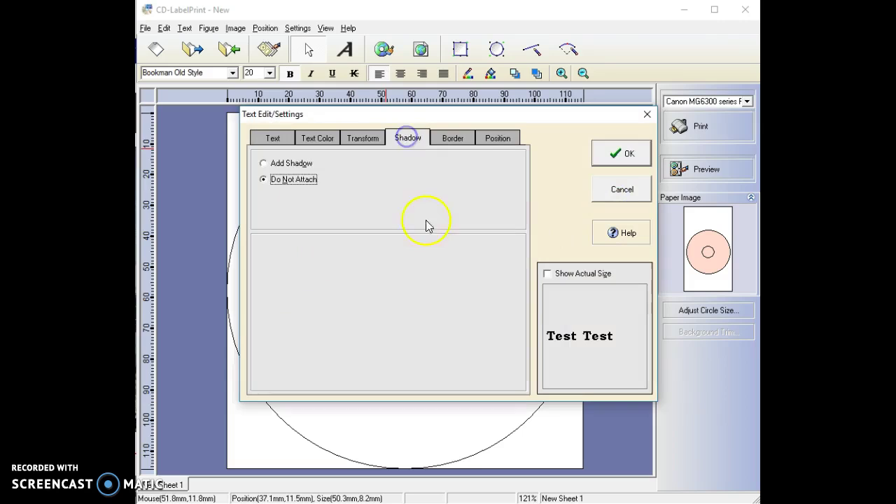
pyautogui.click(297, 164)
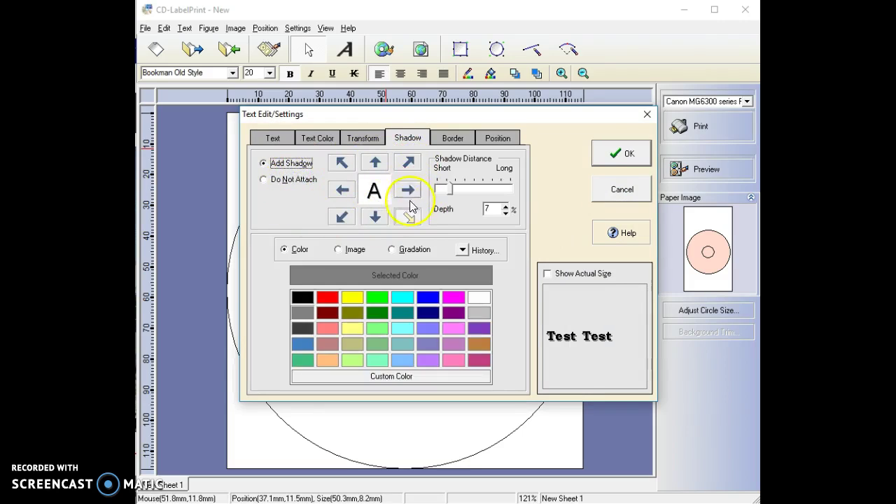
pyautogui.click(280, 181)
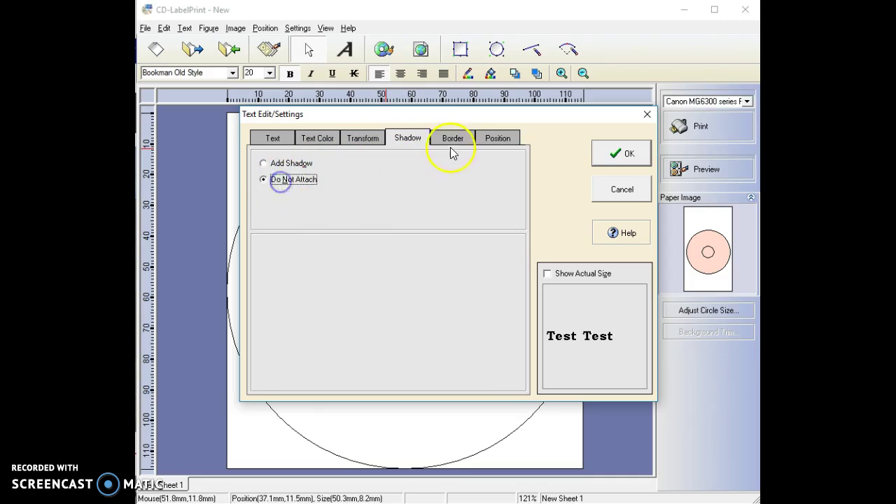
pyautogui.click(451, 139)
pyautogui.click(314, 171)
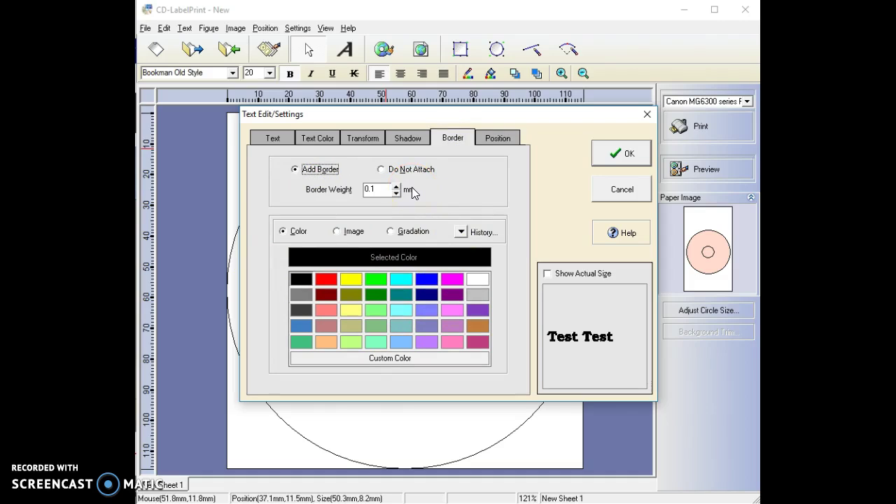
pyautogui.moveTo(411, 192); pyautogui.dragTo(351, 210)
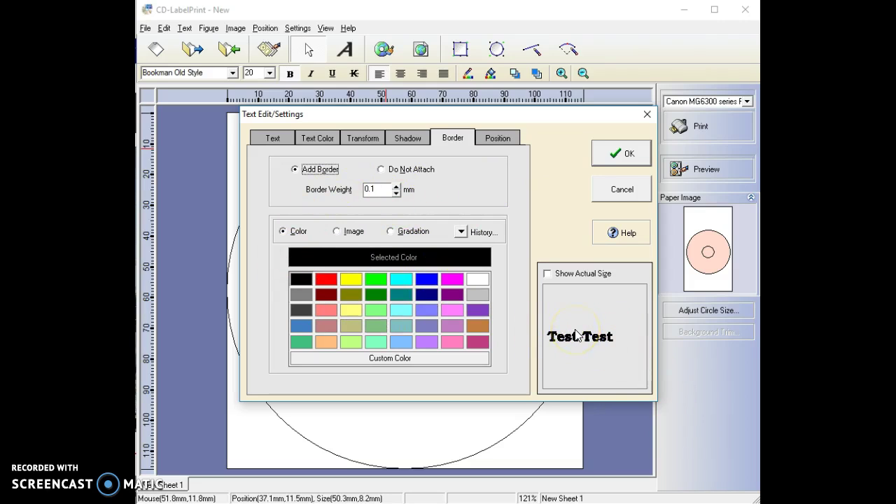
pyautogui.click(496, 139)
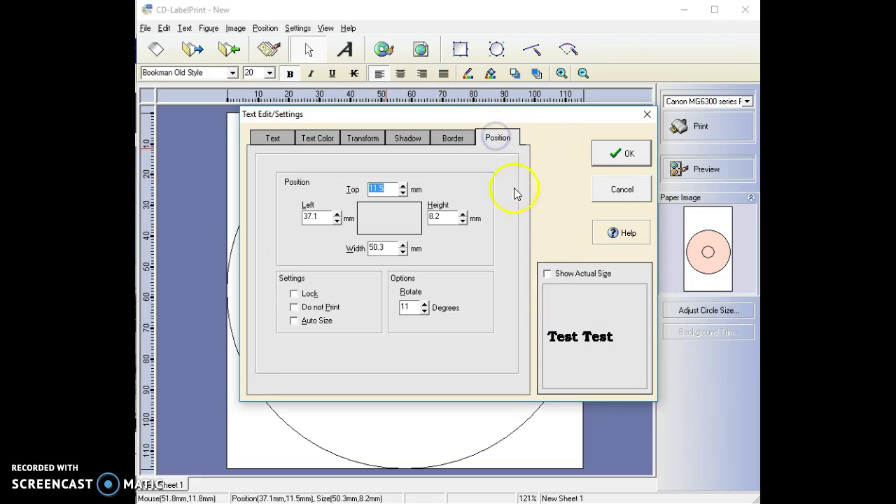
pyautogui.click(620, 190)
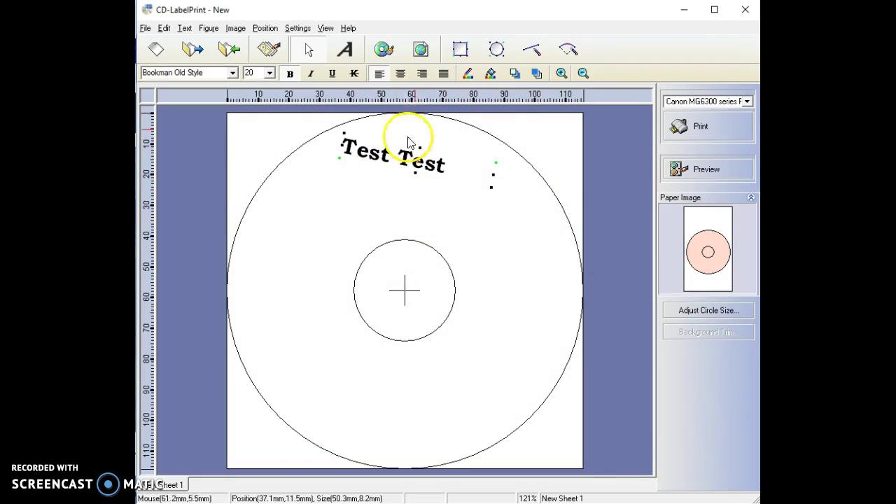
# Set the disc background to the first nebuchadnezzar statue image from the sermons folder
pyautogui.click(382, 49)
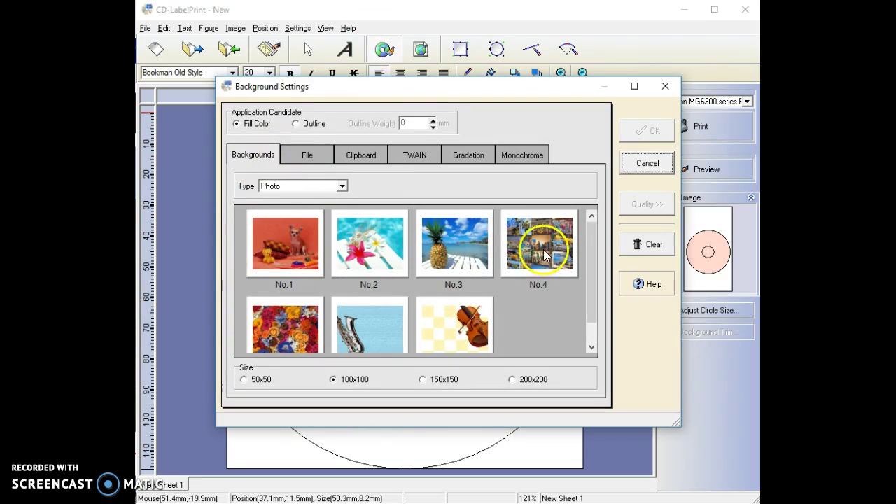
pyautogui.scroll(-1, 426, 324)
pyautogui.scroll(1, 448, 294)
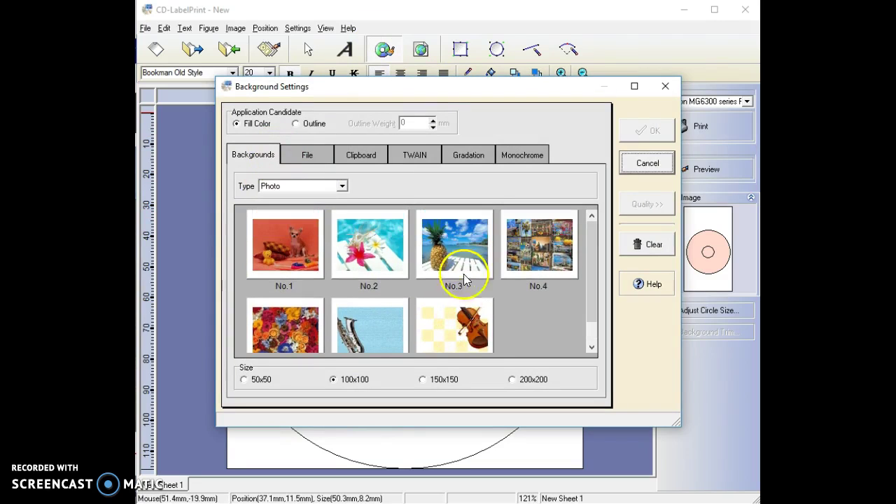
pyautogui.click(313, 157)
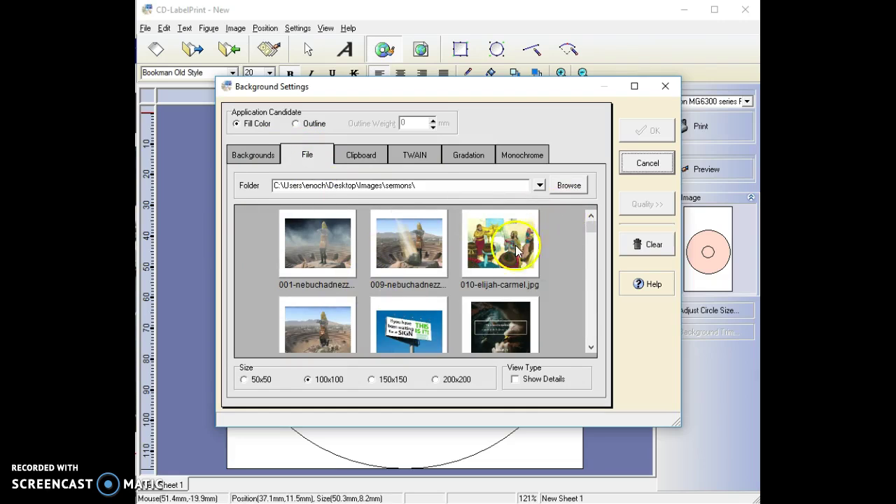
pyautogui.click(573, 186)
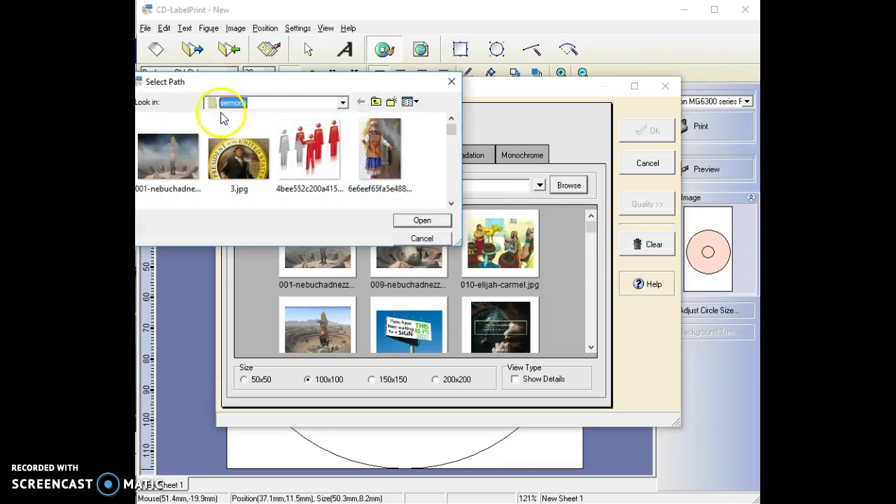
pyautogui.click(345, 105)
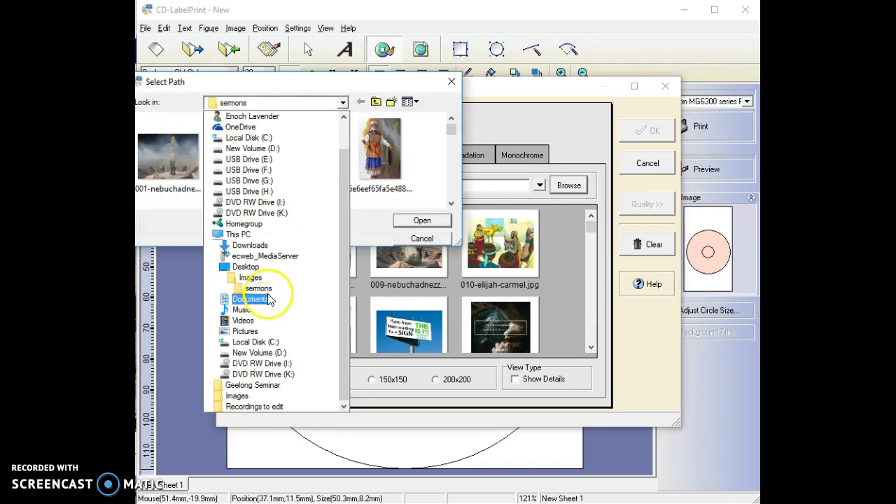
pyautogui.click(454, 195)
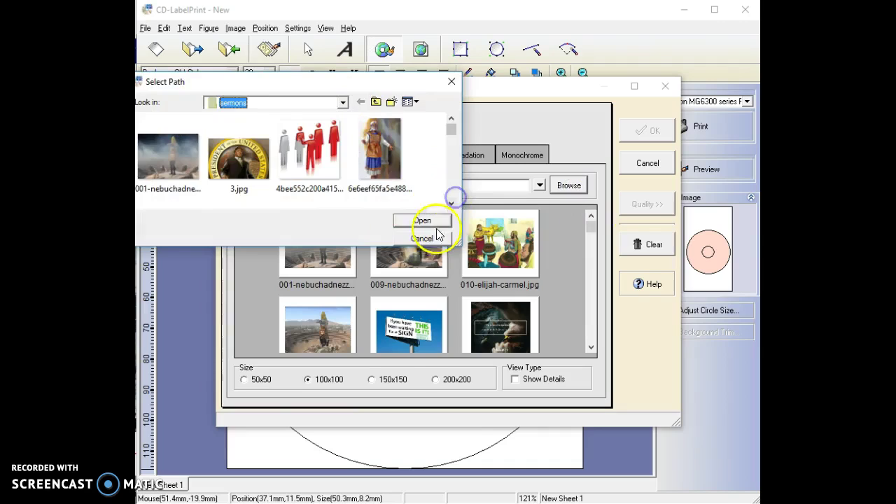
pyautogui.click(434, 238)
pyautogui.click(493, 246)
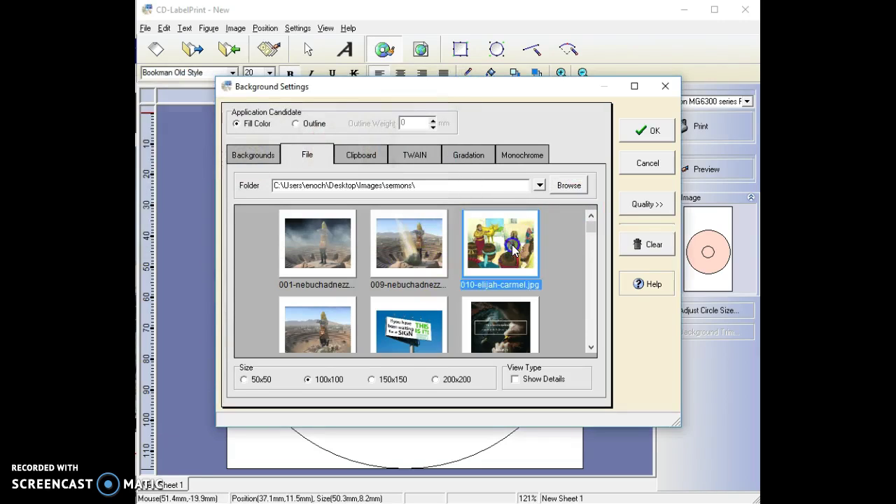
pyautogui.click(401, 264)
pyautogui.click(301, 242)
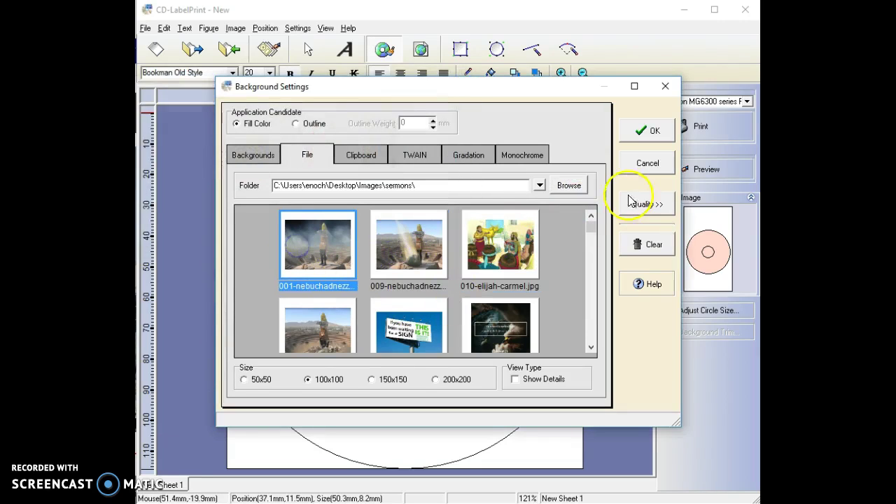
pyautogui.click(645, 130)
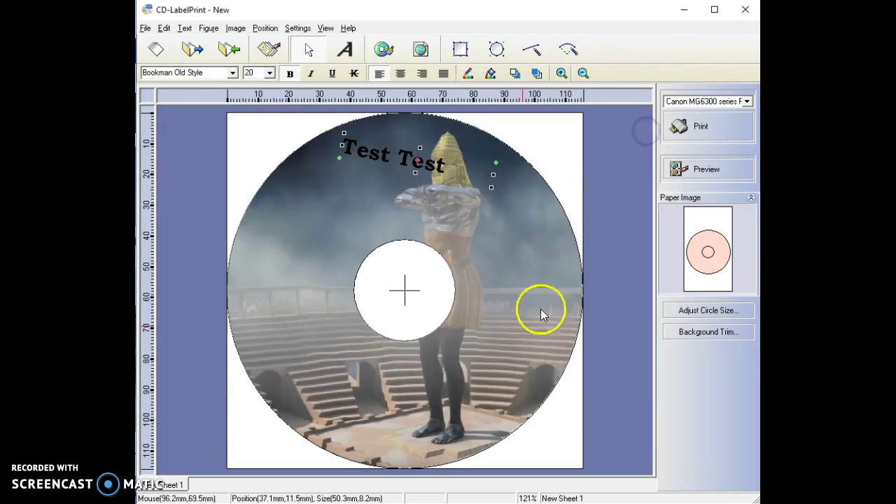
# Trim the background by shifting the photo left and shrinking the print range to 51.1 mm
pyautogui.click(707, 333)
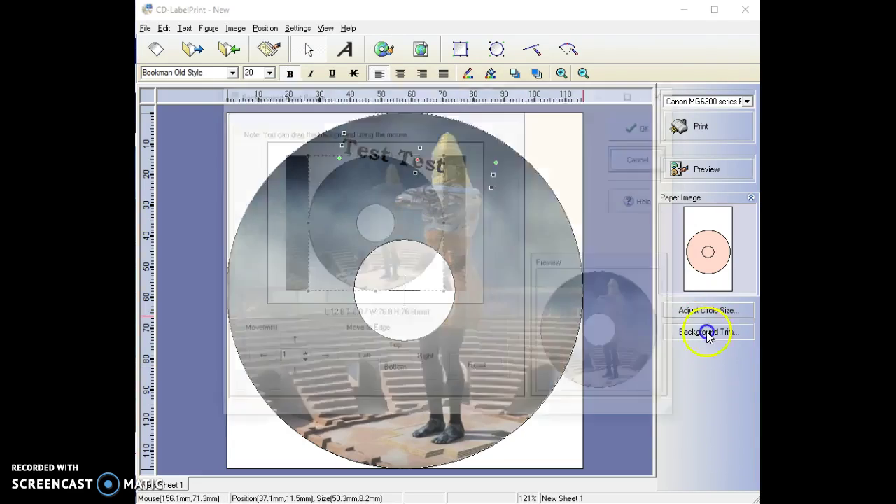
pyautogui.moveTo(404, 231); pyautogui.dragTo(391, 230)
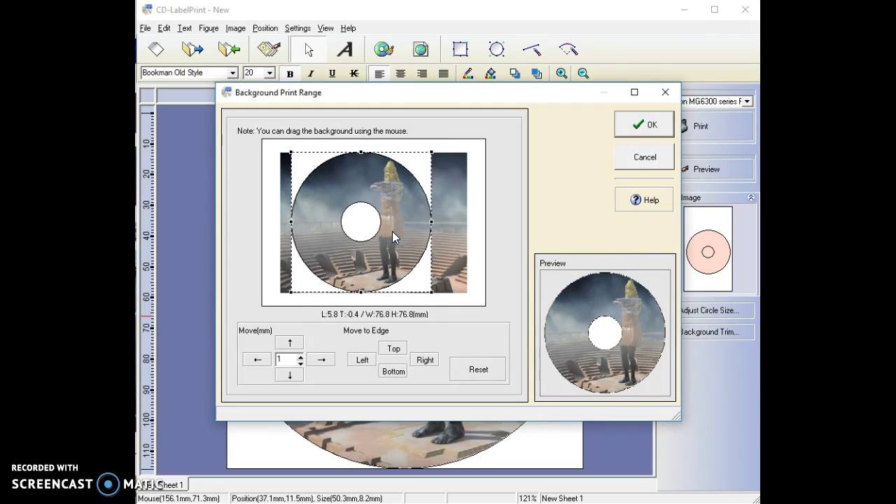
pyautogui.click(650, 124)
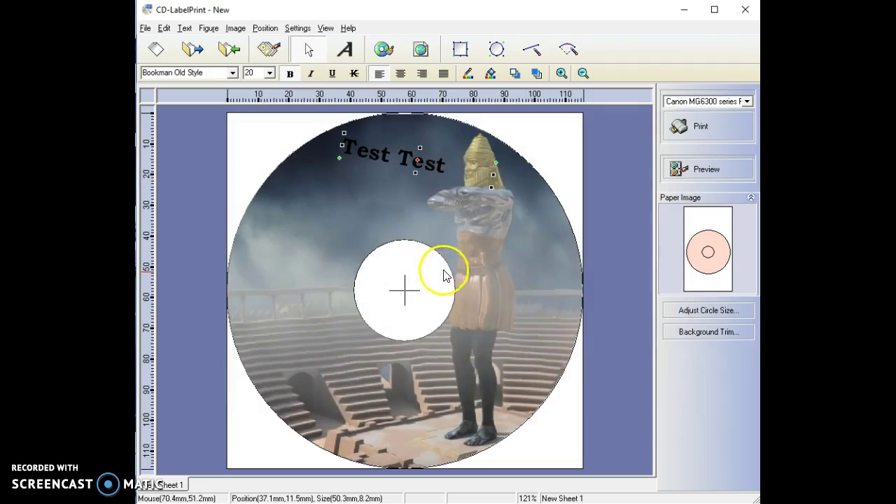
pyautogui.click(700, 332)
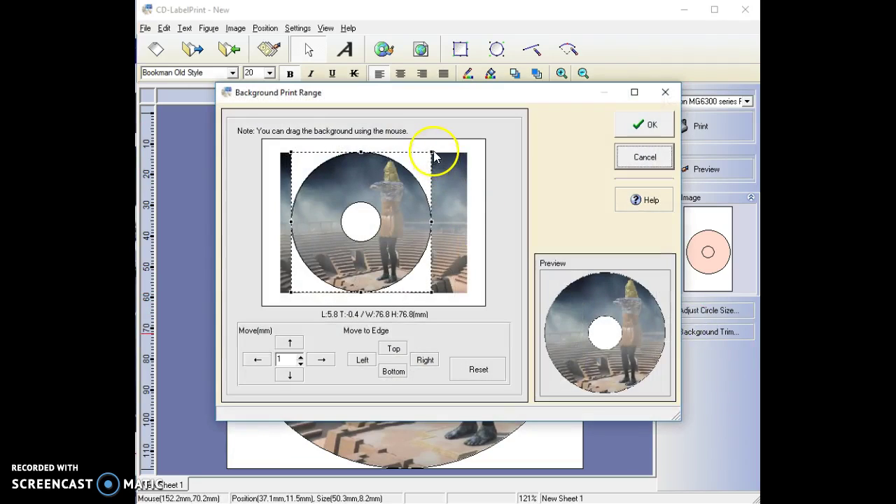
pyautogui.moveTo(434, 157); pyautogui.dragTo(372, 232)
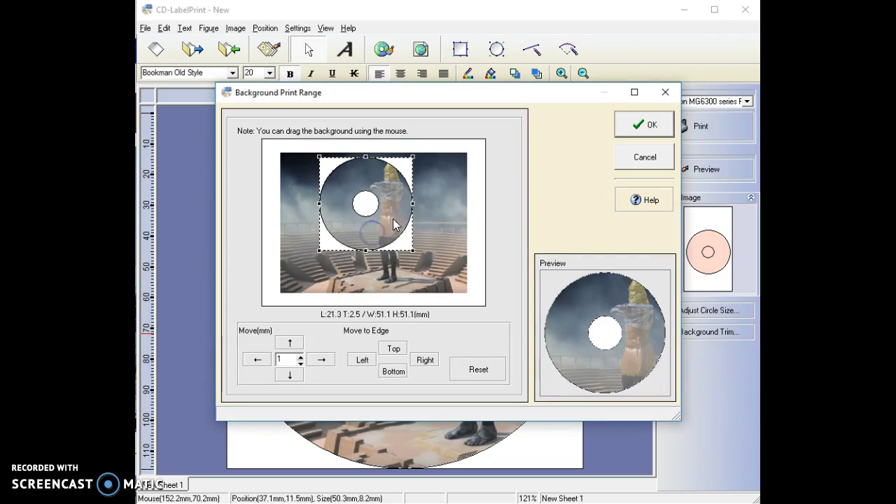
pyautogui.click(651, 125)
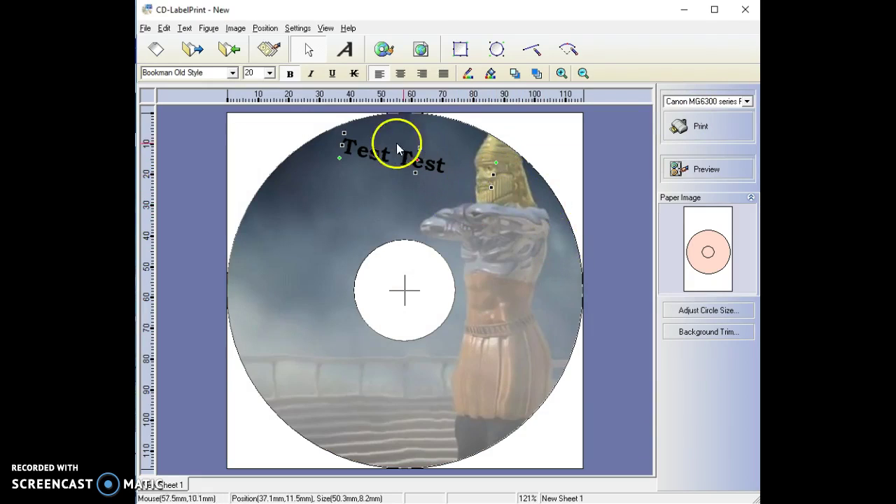
# Choose a gradation background running from blue to light cyan
pyautogui.click(383, 50)
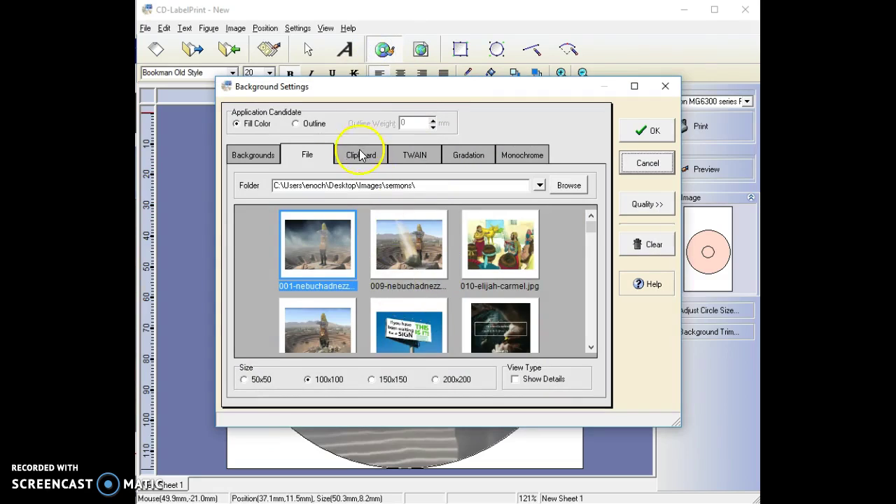
pyautogui.click(358, 155)
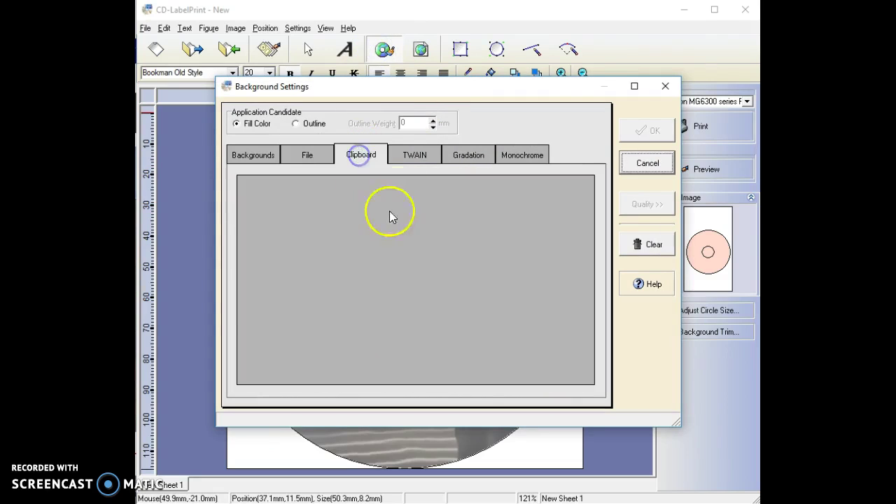
pyautogui.click(470, 156)
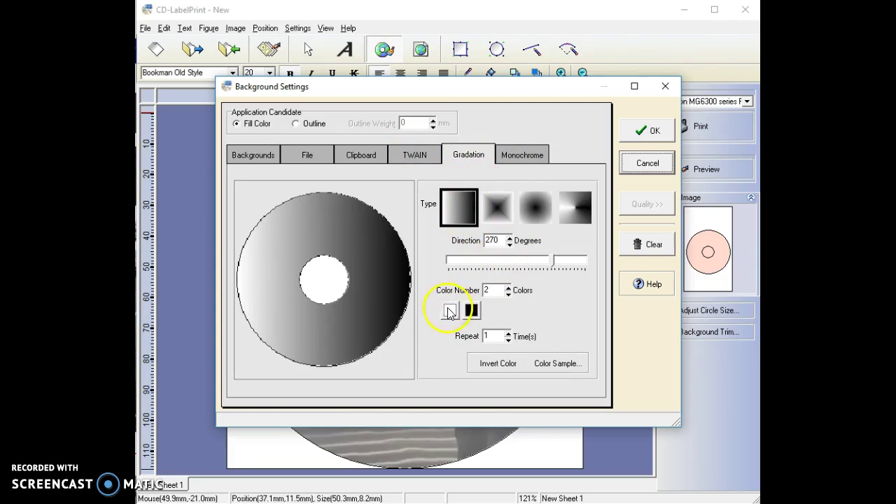
pyautogui.click(472, 311)
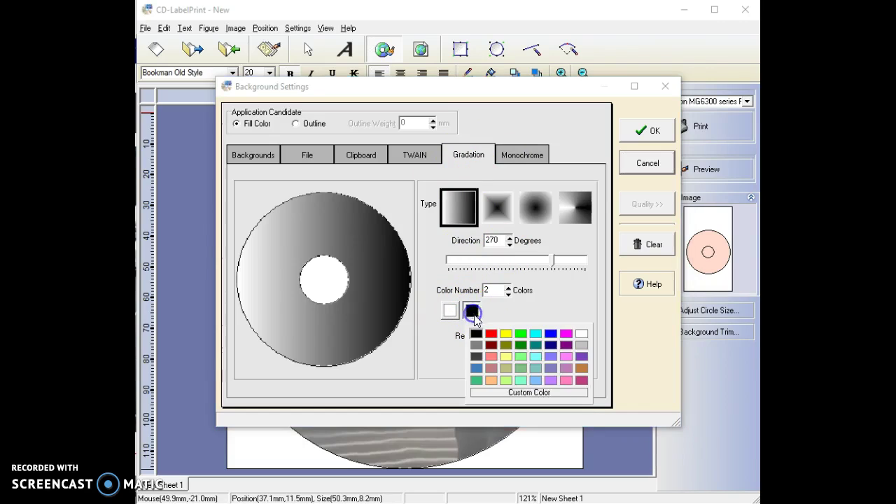
pyautogui.click(535, 358)
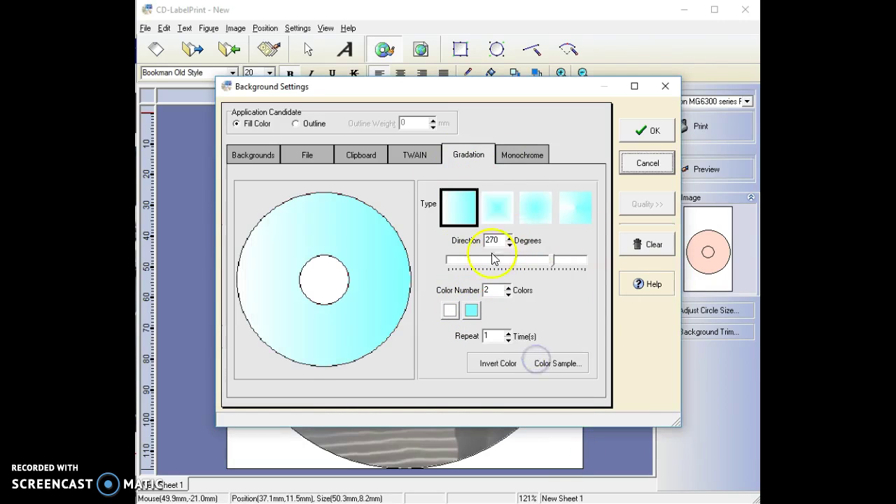
pyautogui.click(451, 309)
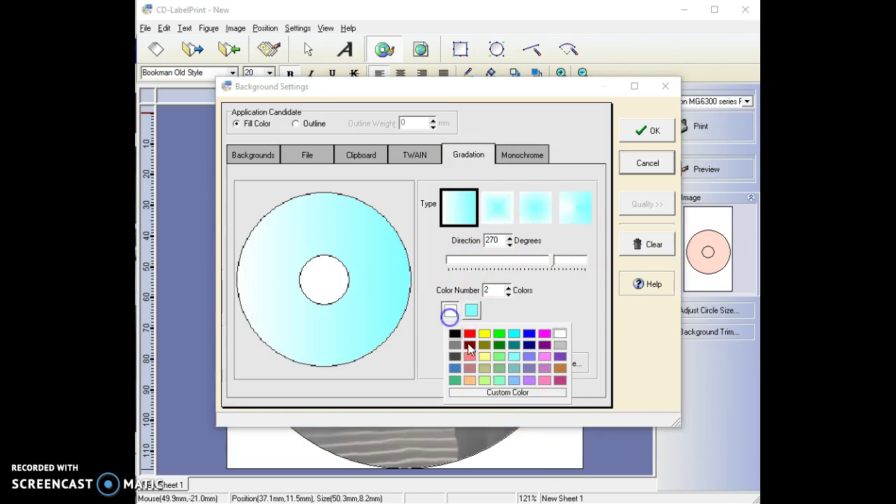
pyautogui.click(529, 340)
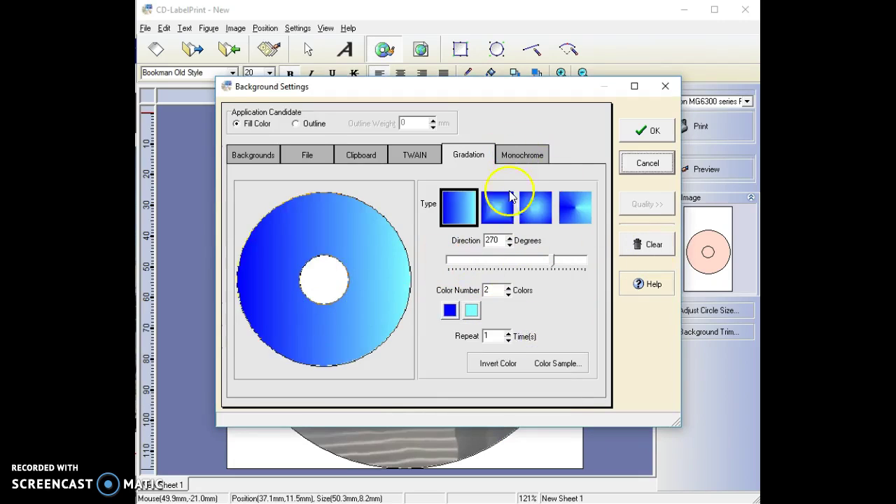
# Make the gradient linear with its direction at 157 degrees
pyautogui.click(496, 206)
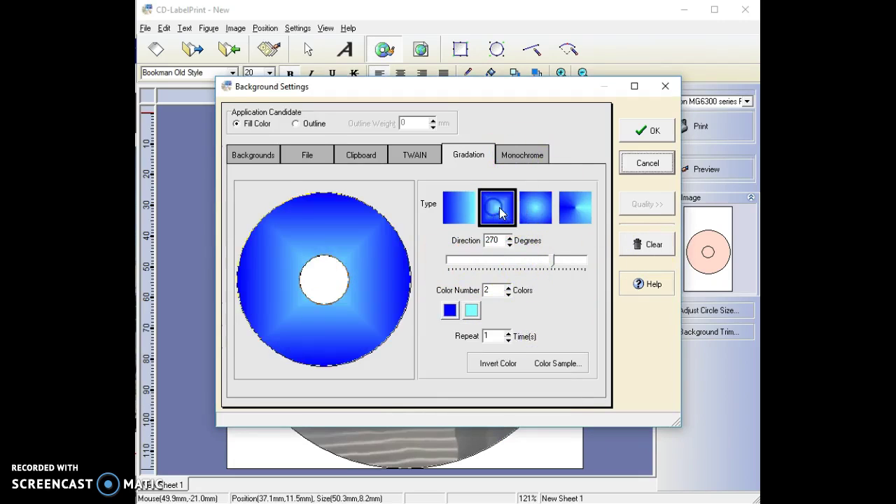
pyautogui.click(548, 217)
pyautogui.click(496, 207)
pyautogui.click(463, 208)
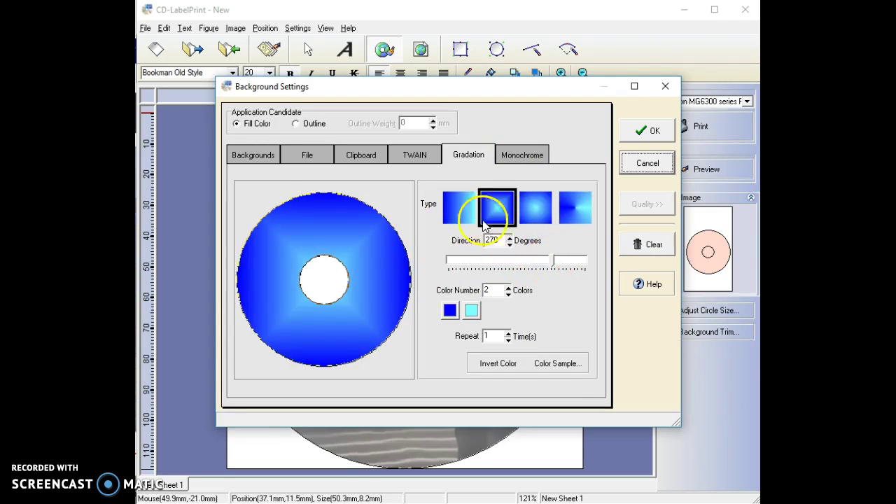
pyautogui.moveTo(554, 265); pyautogui.dragTo(510, 262)
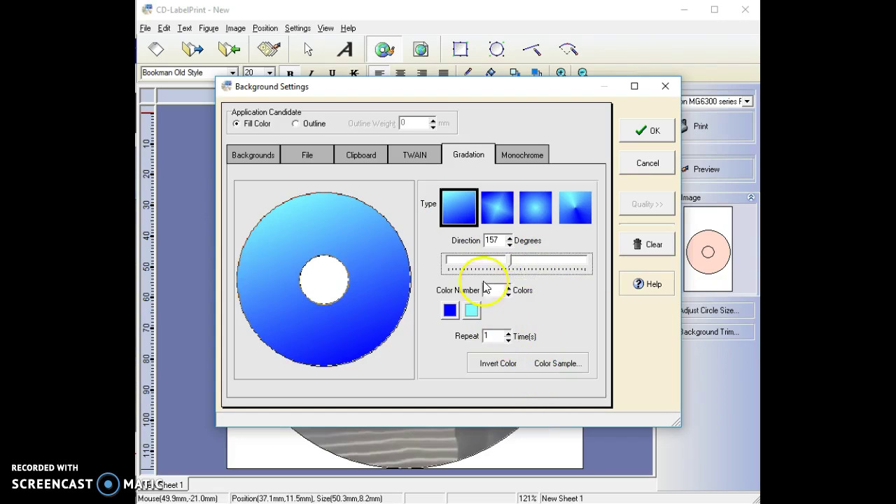
# Try extra colours, repeats and a solid fill, then apply the two-colour, Repeat 1 gradient
pyautogui.click(509, 287)
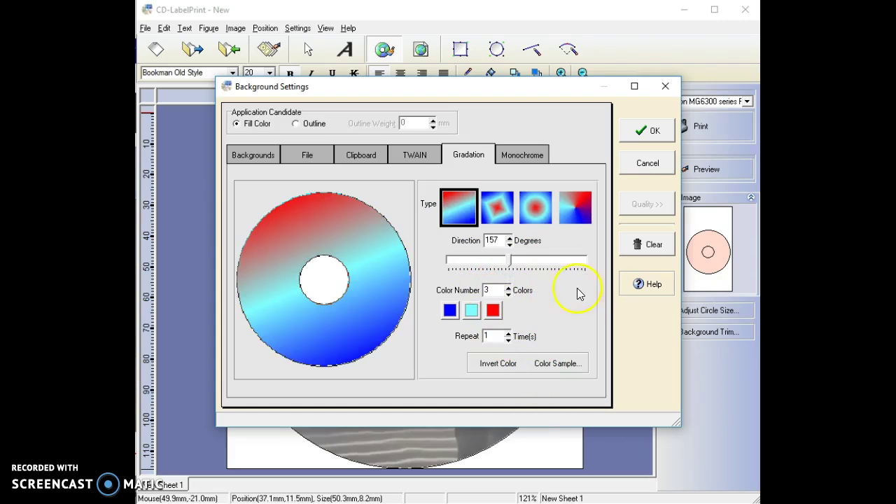
pyautogui.click(508, 294)
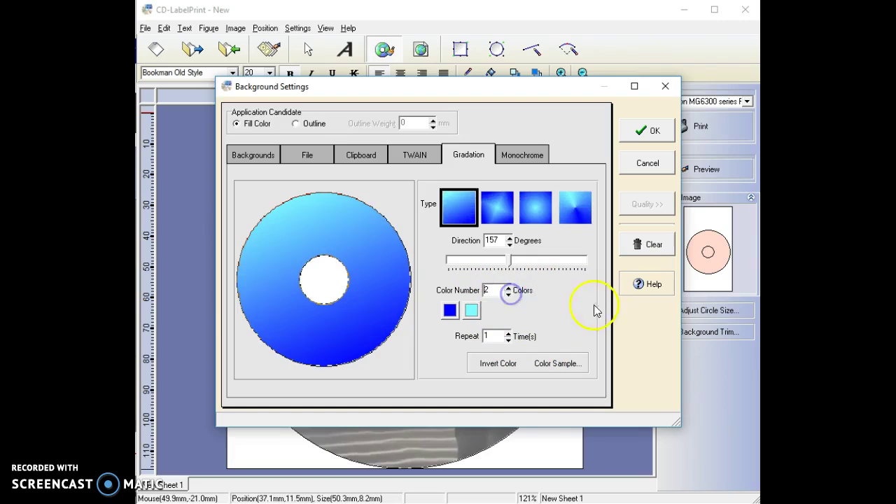
pyautogui.click(508, 333)
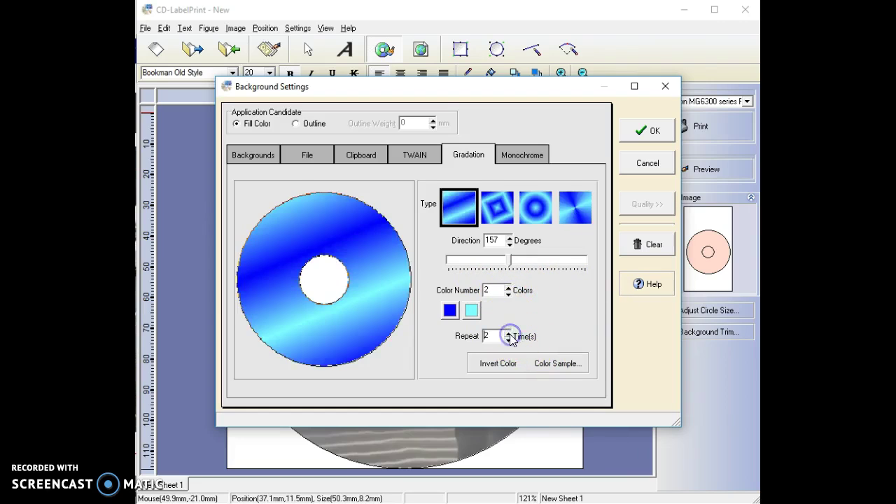
pyautogui.click(508, 333)
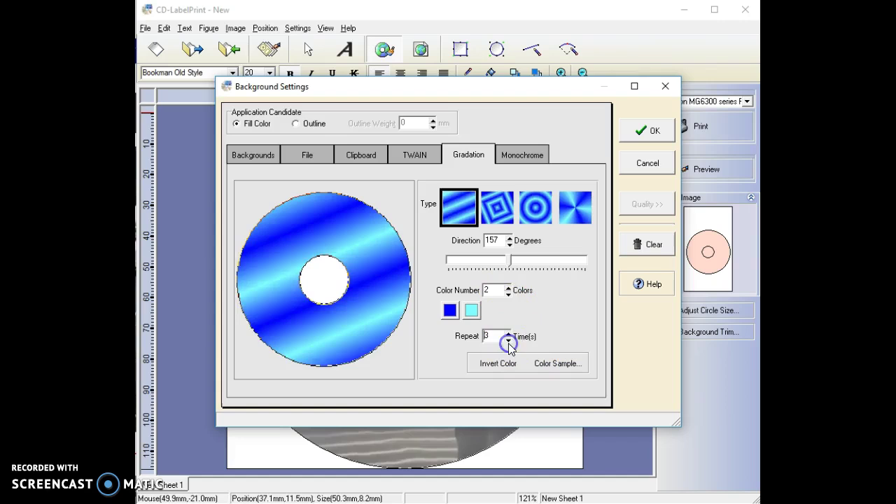
pyautogui.click(508, 340)
pyautogui.click(508, 340)
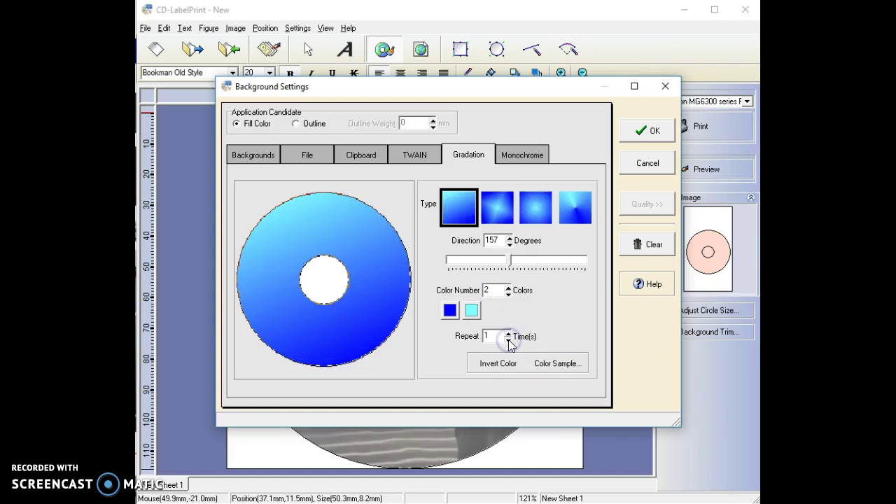
pyautogui.click(520, 155)
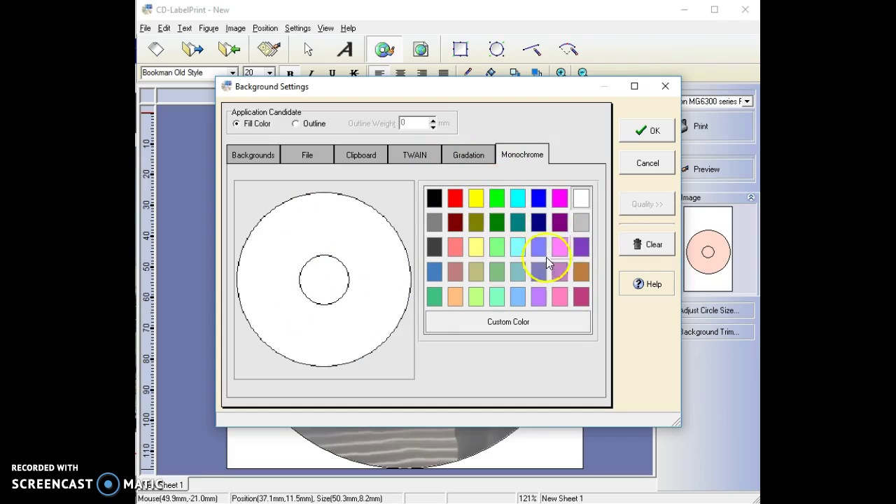
pyautogui.click(517, 198)
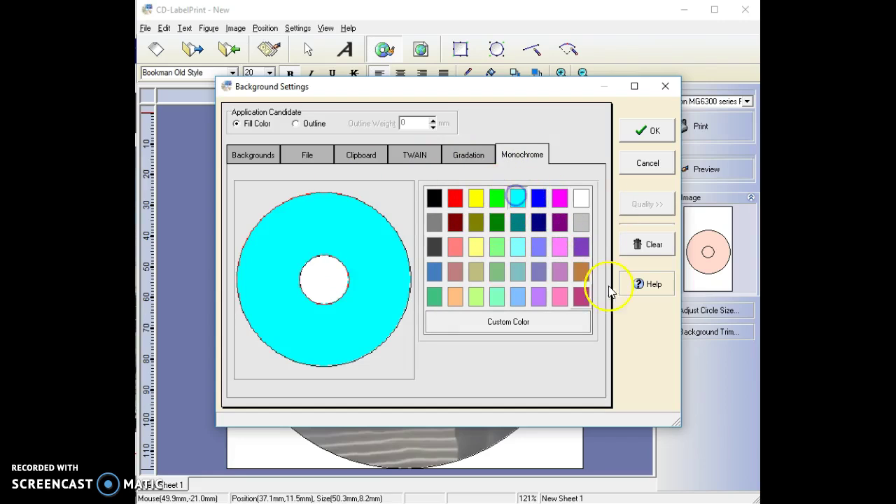
pyautogui.click(474, 161)
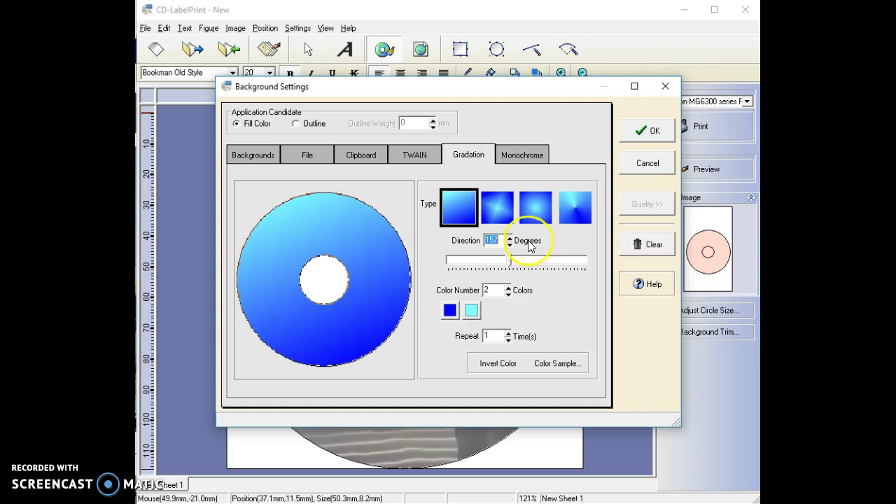
pyautogui.click(641, 129)
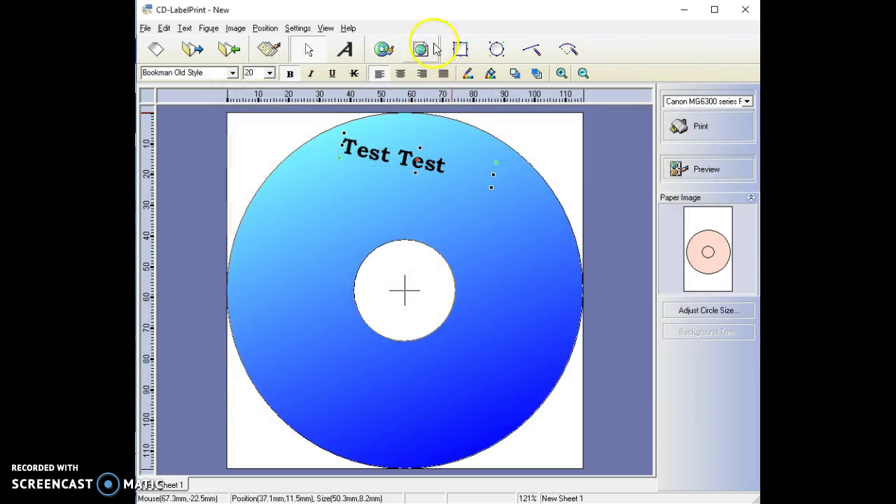
# Insert the third illustration from the image folder onto the label
pyautogui.click(418, 147)
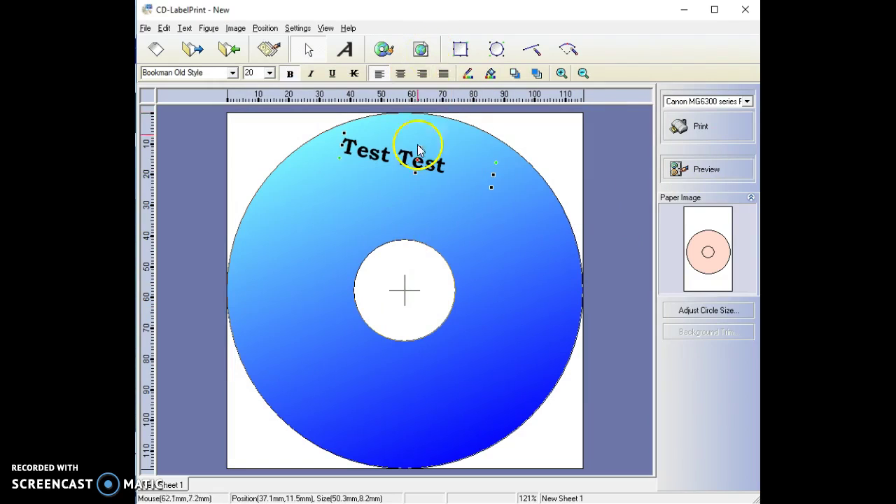
pyautogui.click(419, 51)
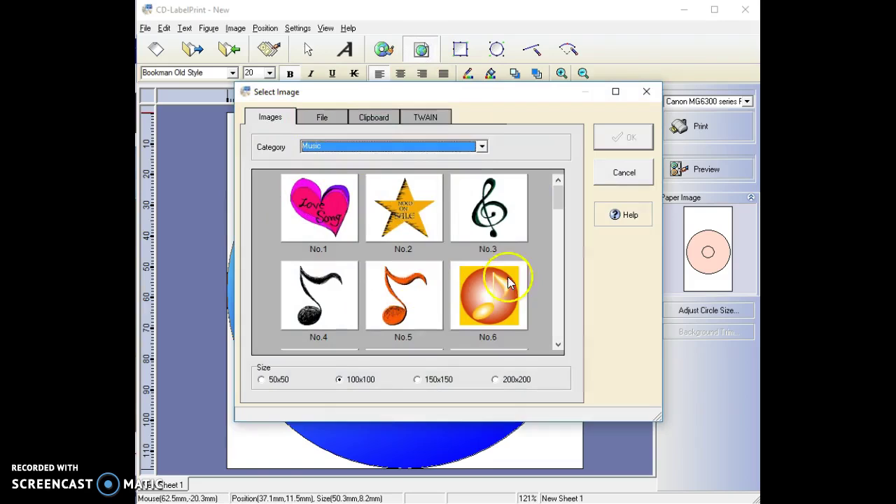
pyautogui.click(401, 245)
pyautogui.scroll(-2, 402, 280)
pyautogui.scroll(2, 403, 280)
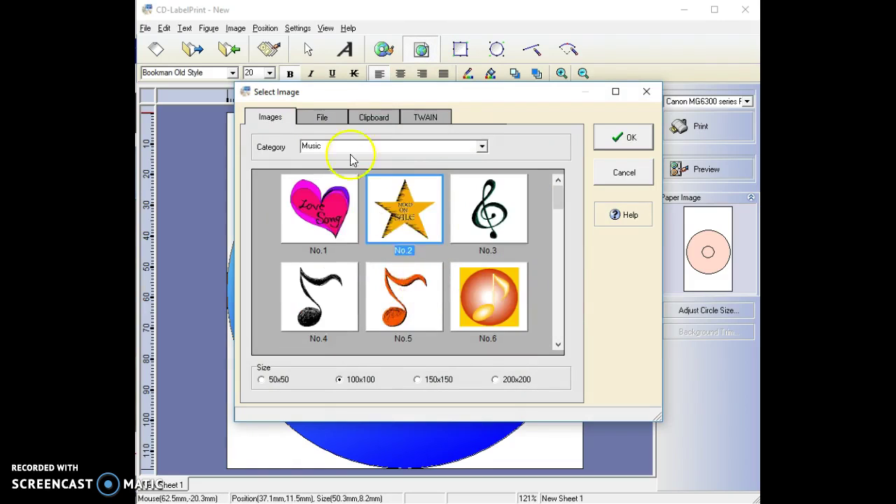
pyautogui.click(334, 118)
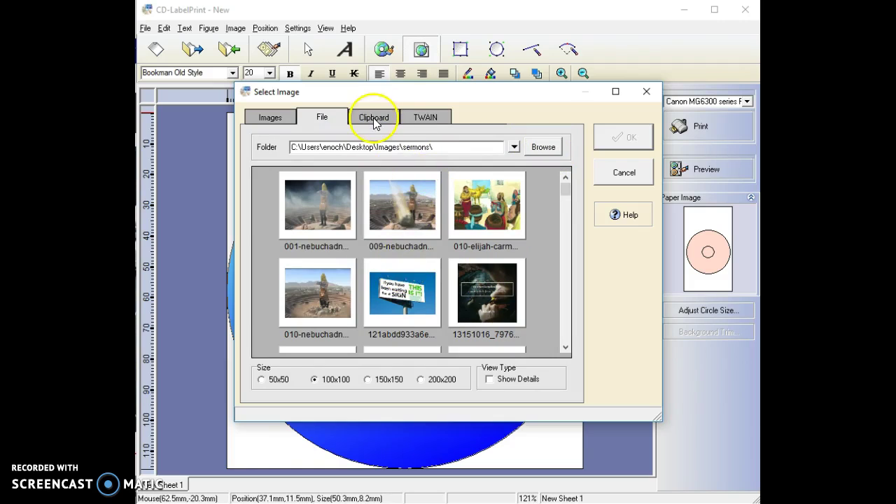
pyautogui.click(491, 214)
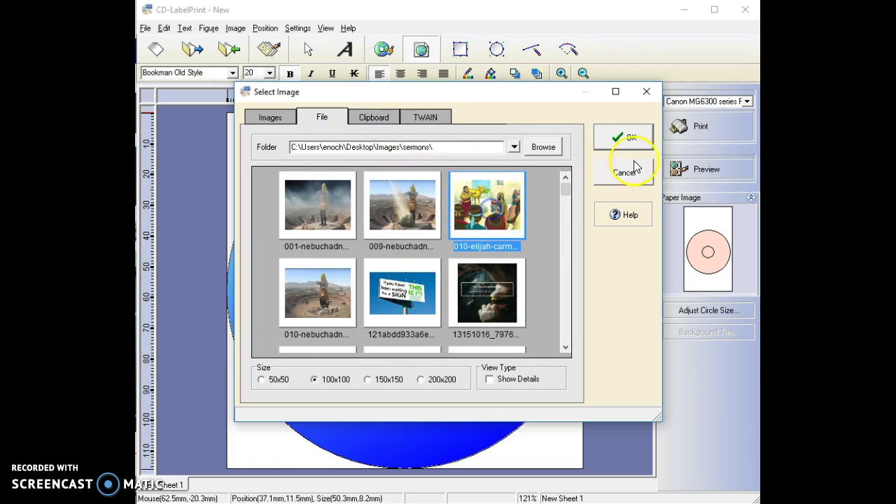
pyautogui.click(634, 138)
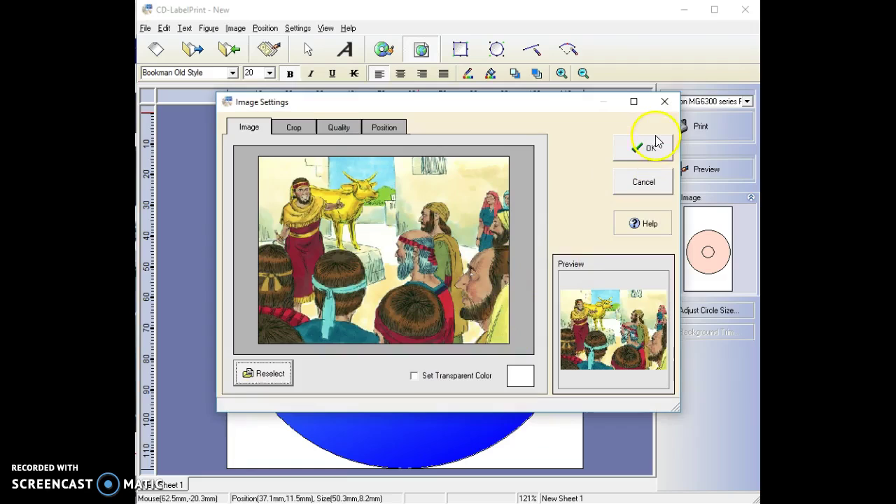
# Crop the illustration to a tighter area and place it on the disc
pyautogui.click(294, 127)
pyautogui.moveTo(465, 169)
pyautogui.mouseDown()
pyautogui.moveTo(420, 195)
pyautogui.moveTo(418, 174)
pyautogui.moveTo(402, 173)
pyautogui.moveTo(461, 170)
pyautogui.mouseUp()
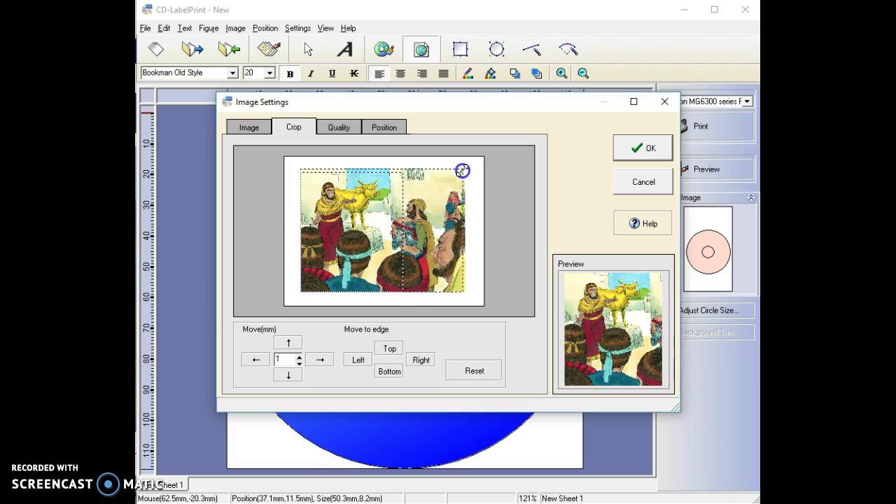
pyautogui.click(643, 147)
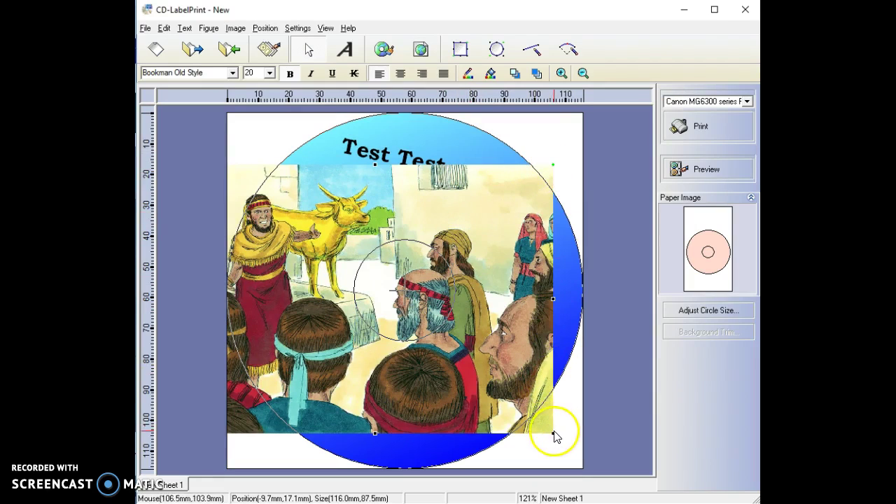
# Resize the golden-calf illustration to about 47.9 × 36.1 mm and place it just right of the disc's centre hole
pyautogui.moveTo(553, 432); pyautogui.dragTo(474, 386)
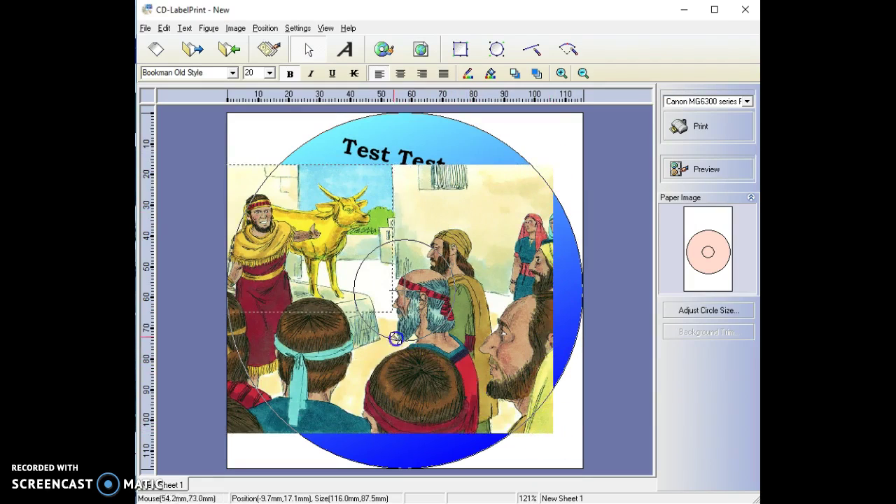
pyautogui.moveTo(396, 339); pyautogui.dragTo(393, 313)
pyautogui.moveTo(330, 250); pyautogui.dragTo(490, 310)
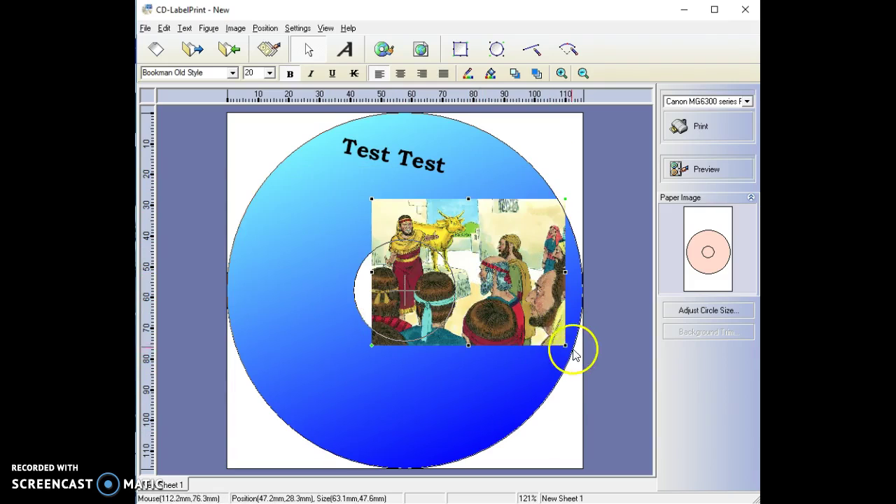
pyautogui.moveTo(572, 354); pyautogui.dragTo(491, 295)
pyautogui.moveTo(433, 251); pyautogui.dragTo(517, 294)
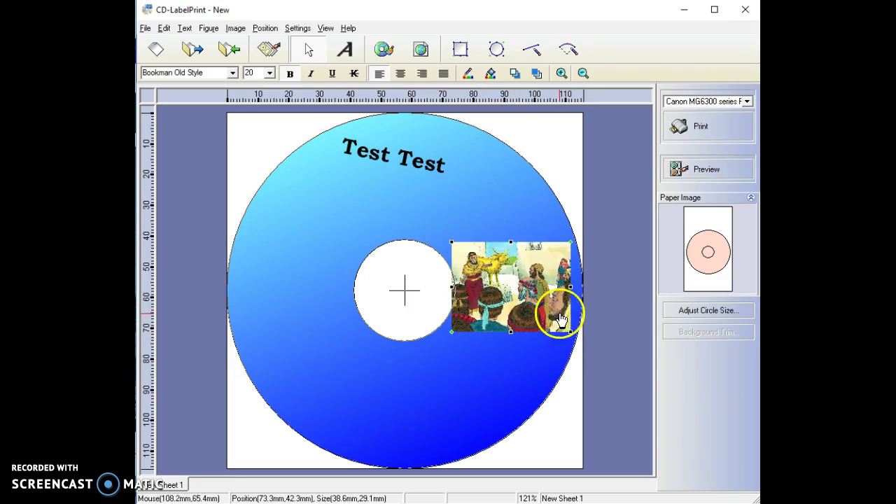
pyautogui.moveTo(570, 331); pyautogui.dragTo(599, 354)
pyautogui.moveTo(584, 296); pyautogui.dragTo(558, 307)
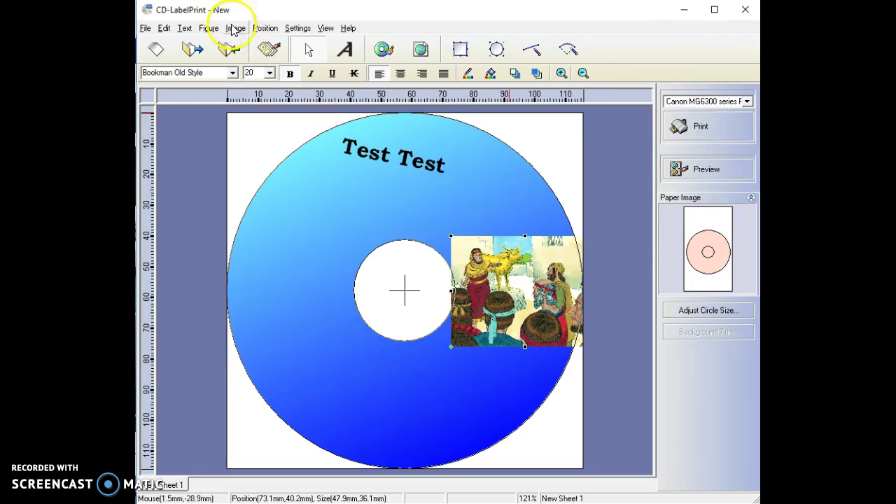
pyautogui.click(692, 127)
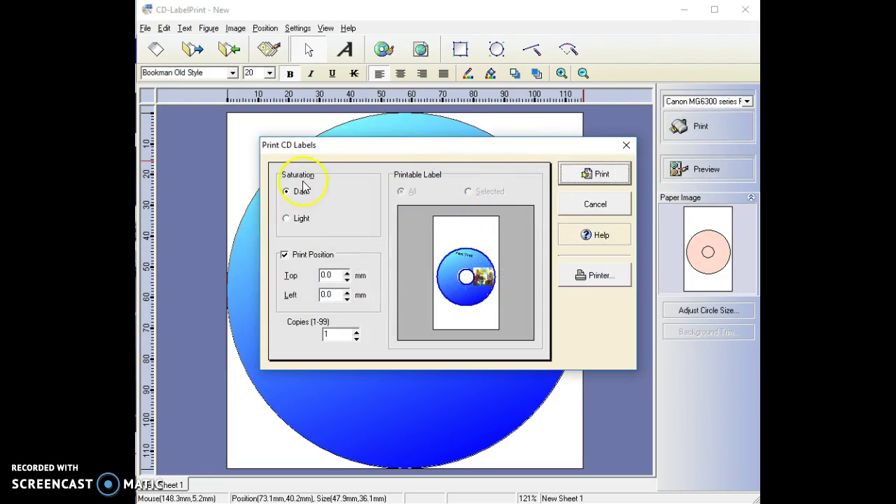
pyautogui.click(315, 224)
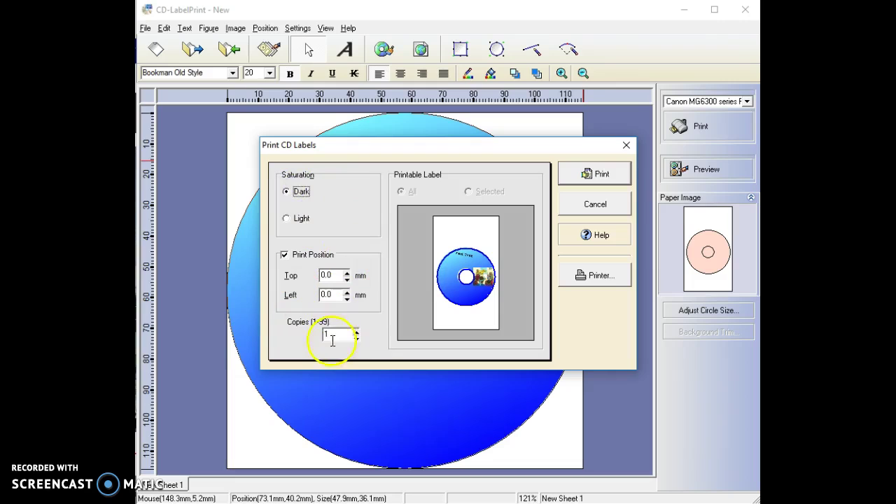
pyautogui.click(610, 201)
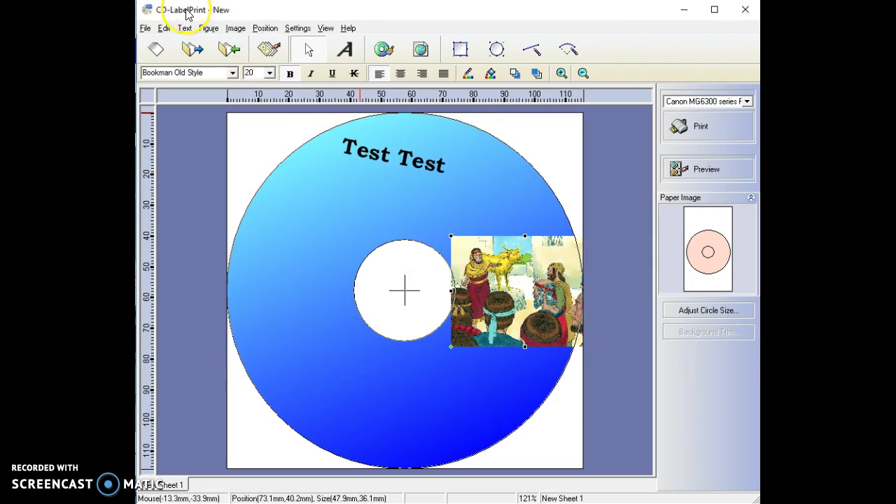
# Bring up File > Save As for the label, then cancel without saving
pyautogui.click(148, 30)
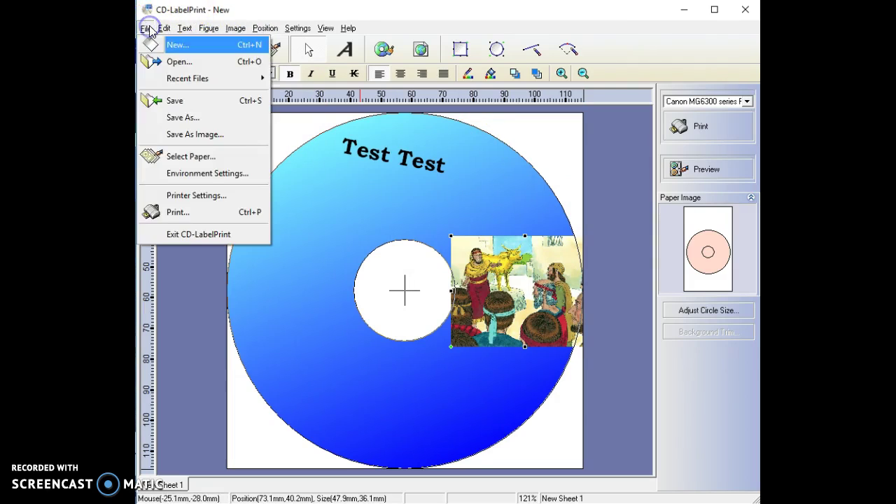
pyautogui.click(186, 101)
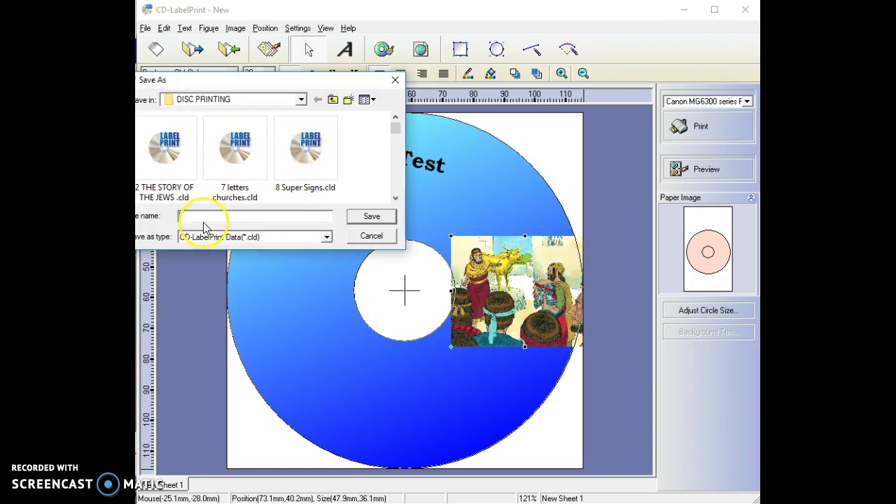
pyautogui.click(378, 235)
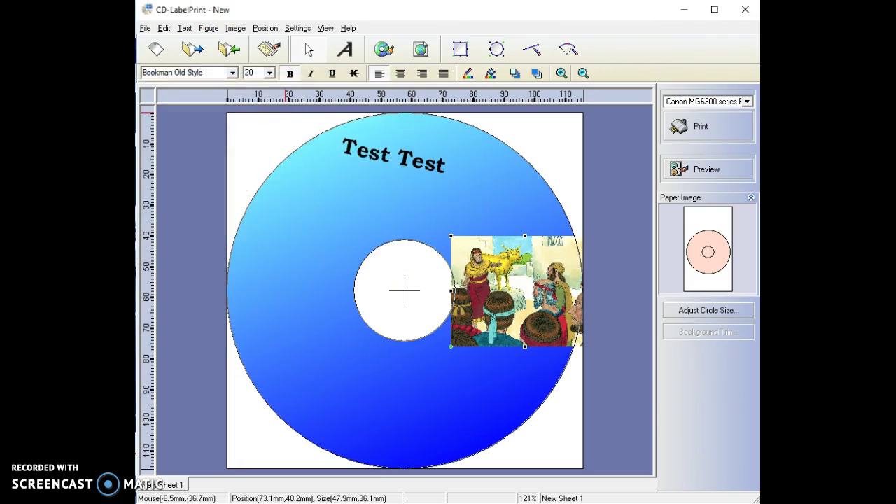
# Open 'A warning to America.cld', declining to save changes to the test label
pyautogui.click(148, 30)
pyautogui.click(176, 61)
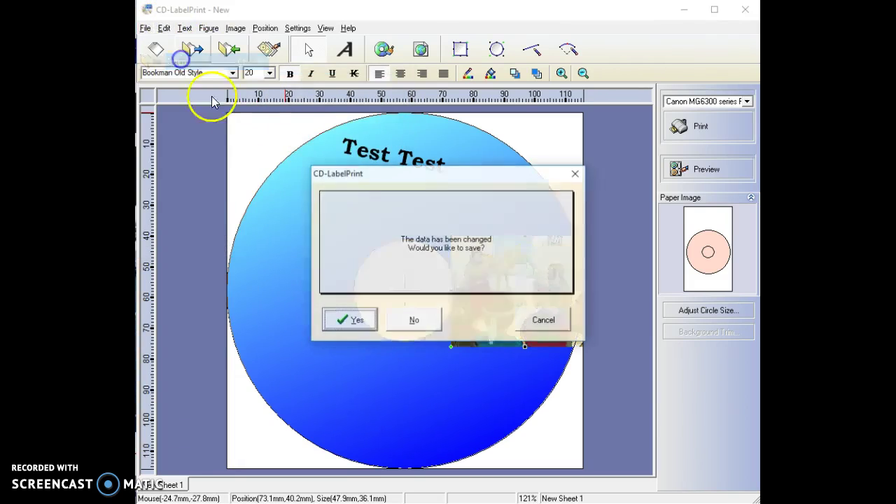
pyautogui.click(422, 320)
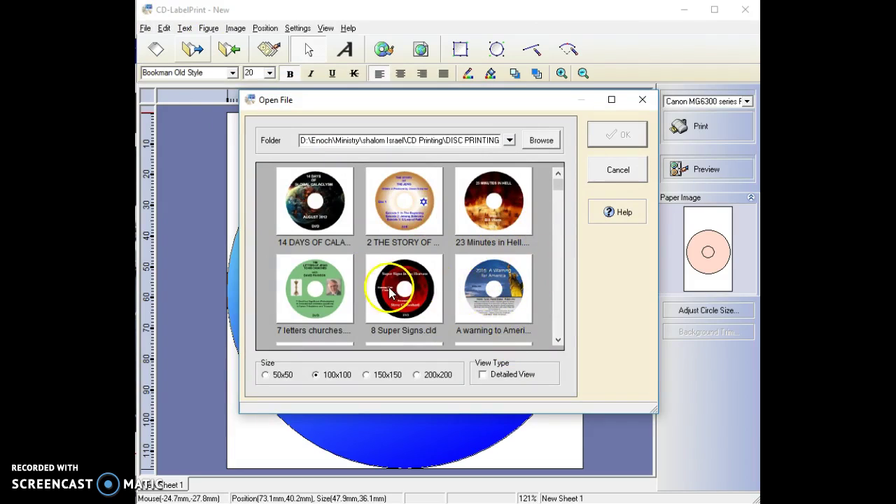
pyautogui.doubleClick(492, 290)
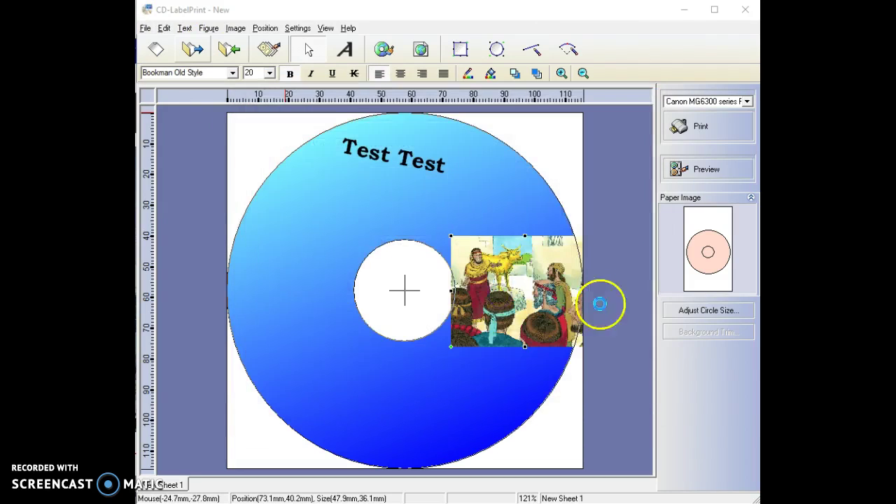